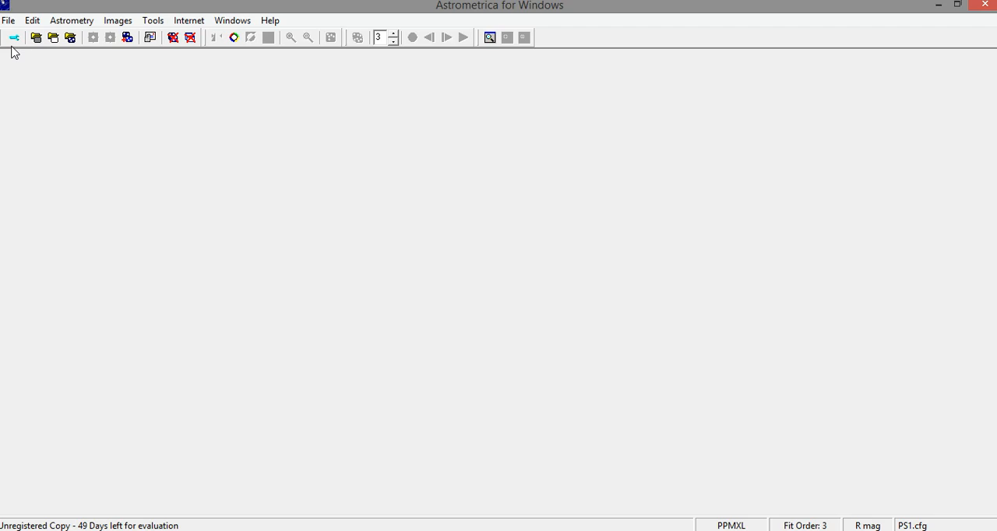
- Load the PS1.cfg configuration file from the Settings folder and close the program settings
click(14, 37)
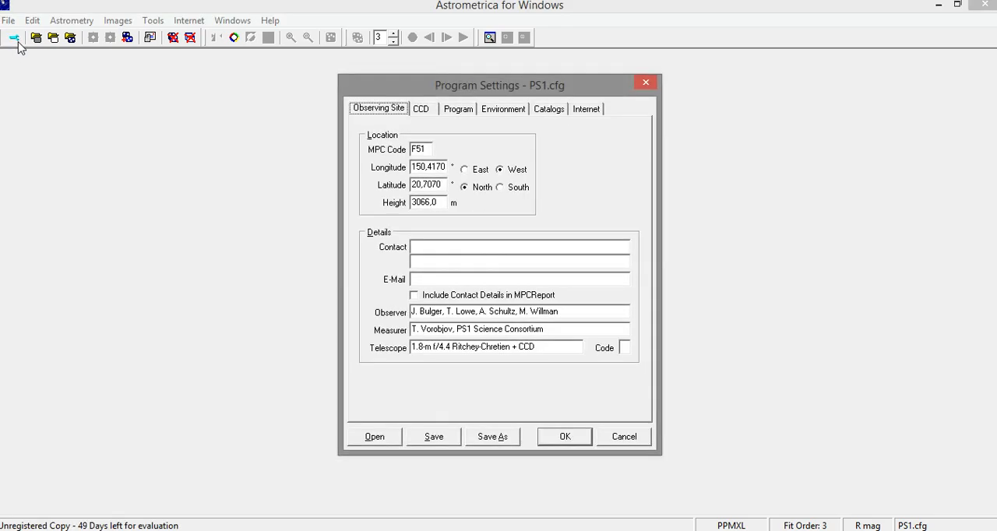
click(380, 438)
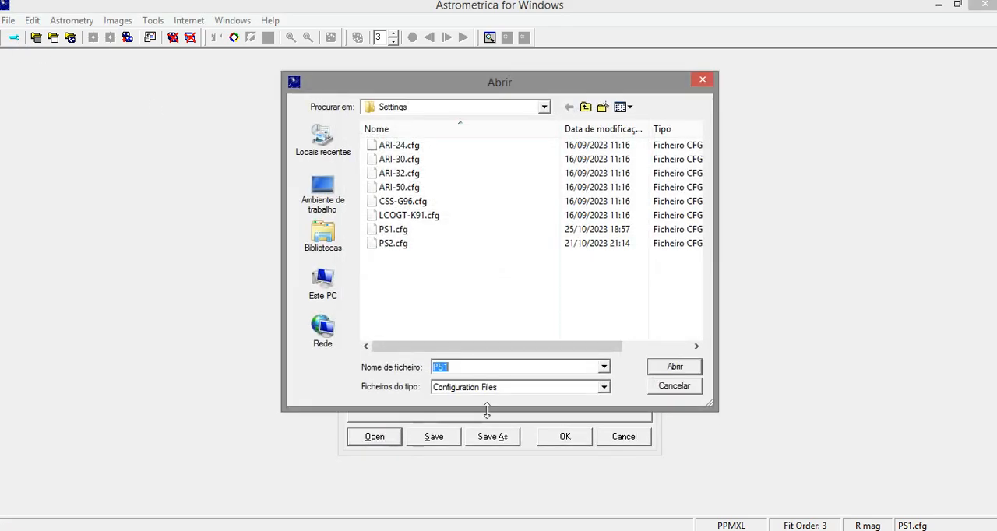
click(586, 108)
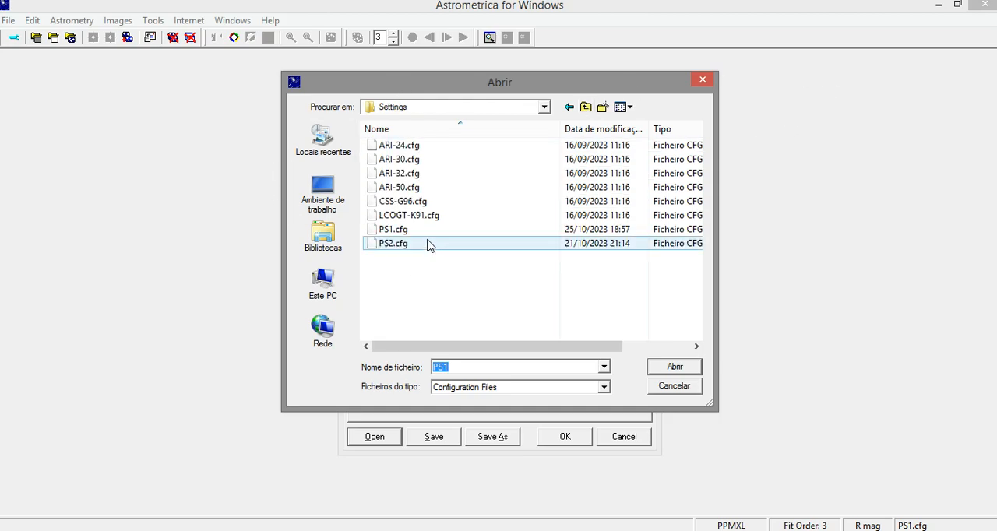
double_click(424, 230)
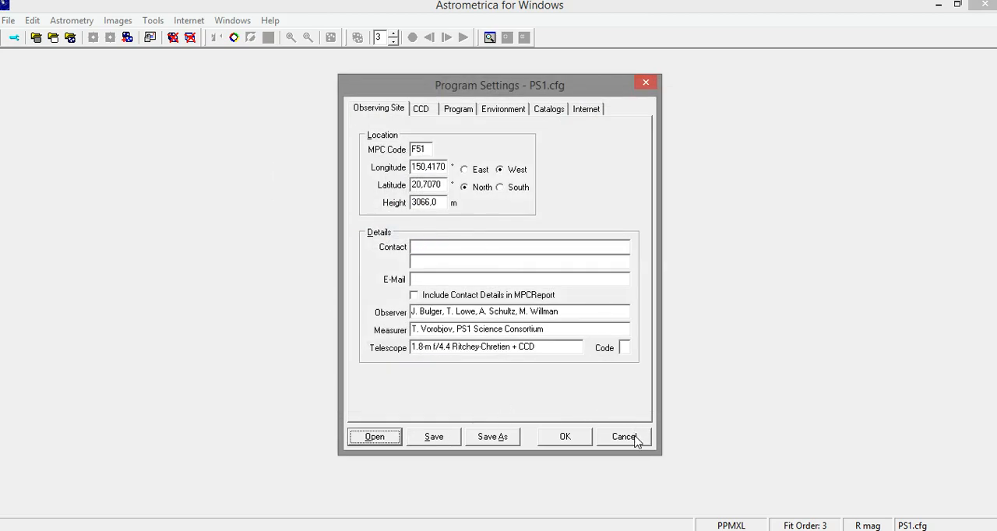
click(635, 440)
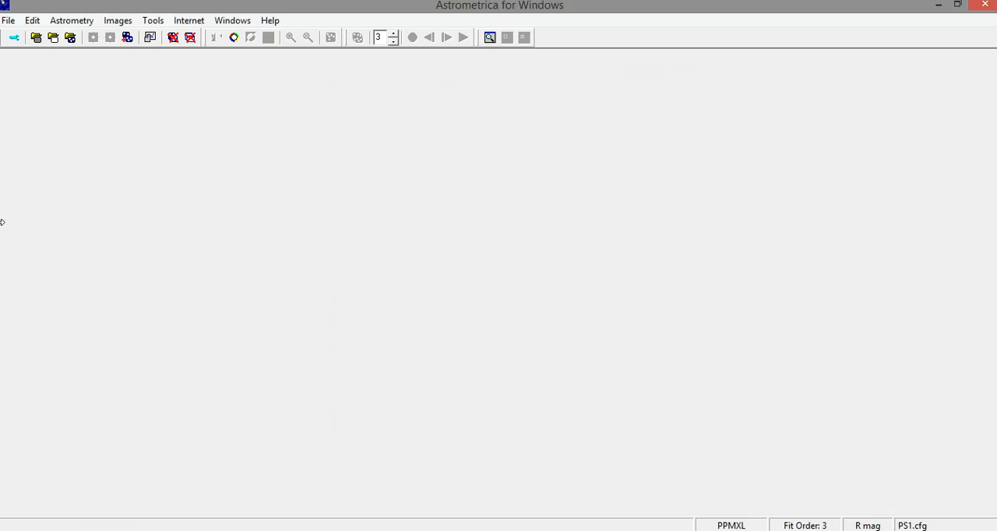
- Load all four FITS images from the XY26_p01 folder inside PRACTICE ps1-20190828_1_XY26_p01
click(11, 21)
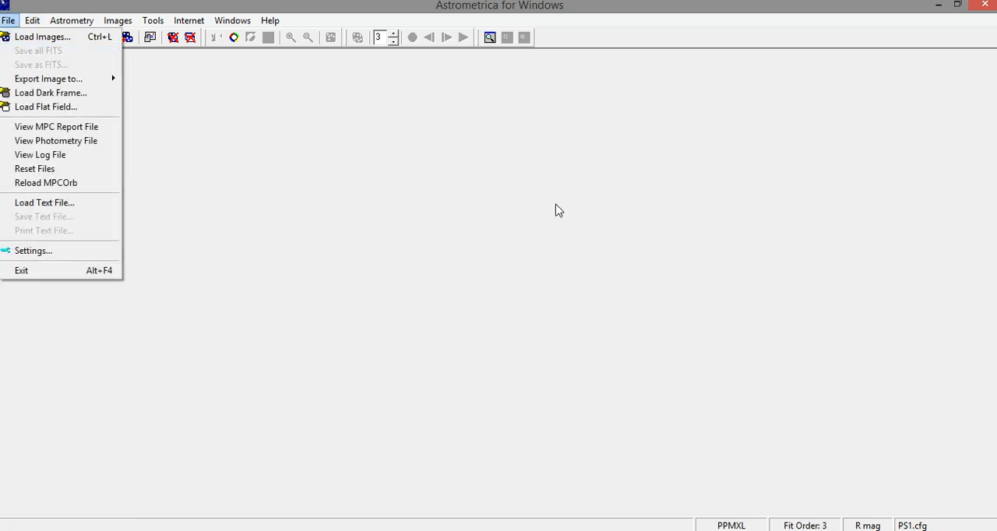
click(590, 222)
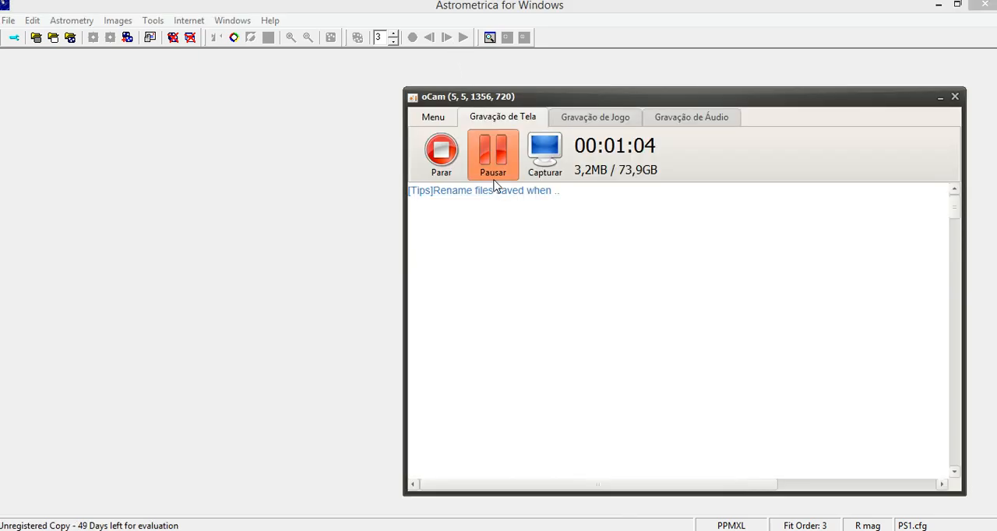
click(478, 170)
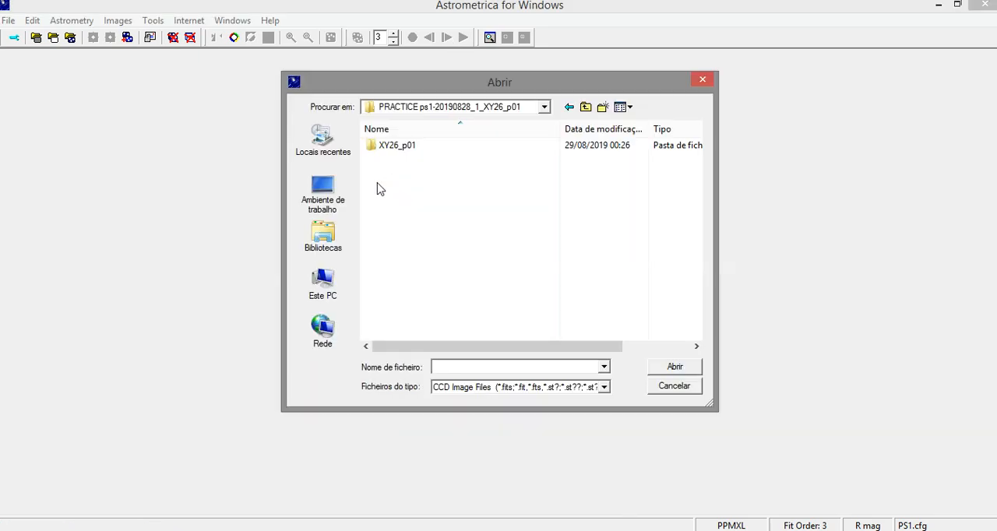
double_click(419, 148)
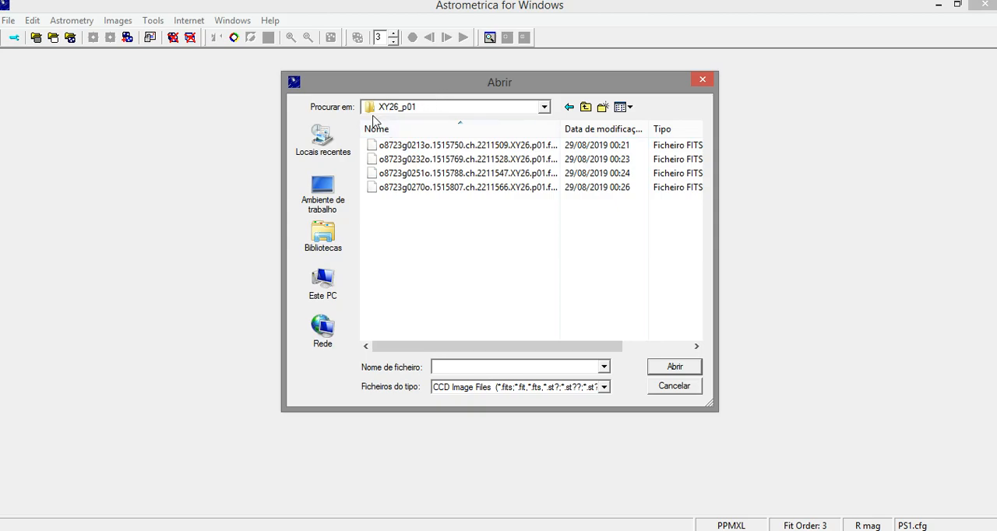
click(586, 107)
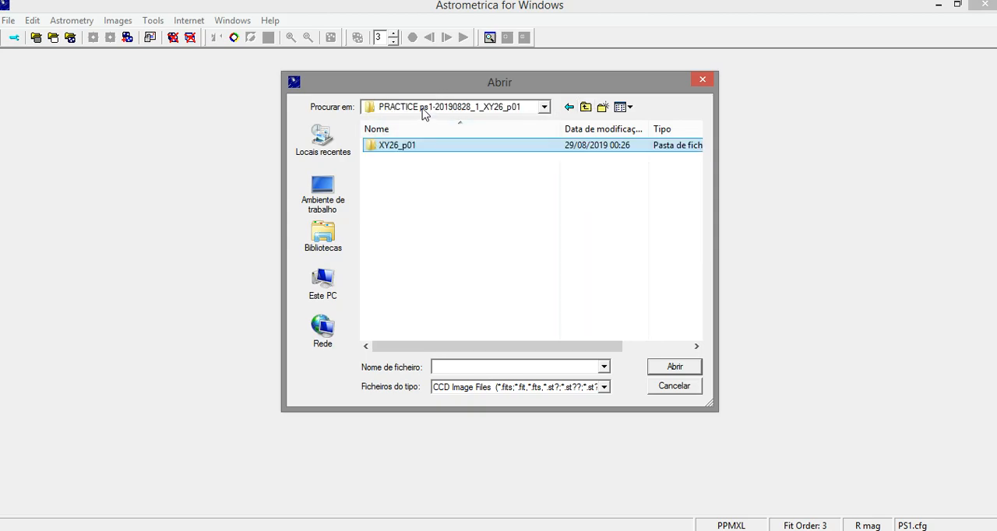
double_click(403, 148)
drag(448, 273, 646, 85)
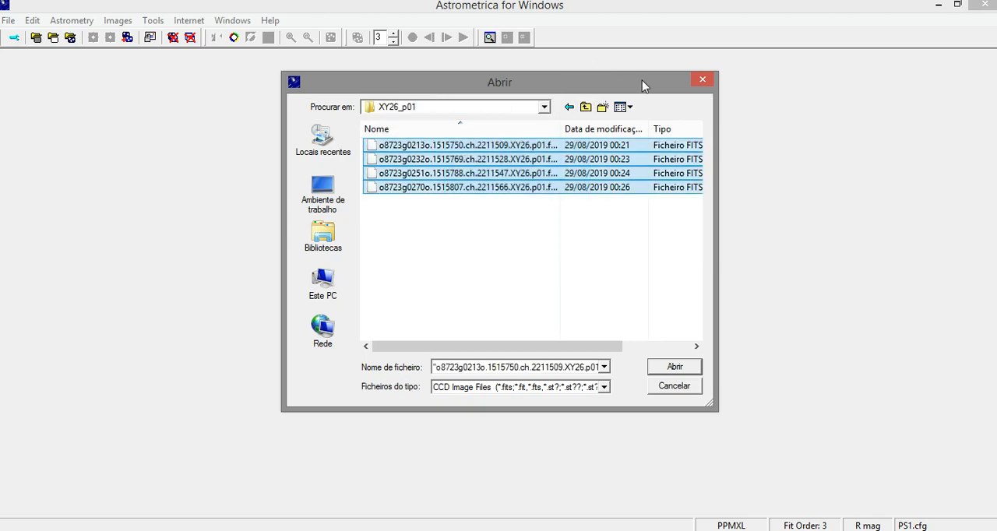
click(672, 365)
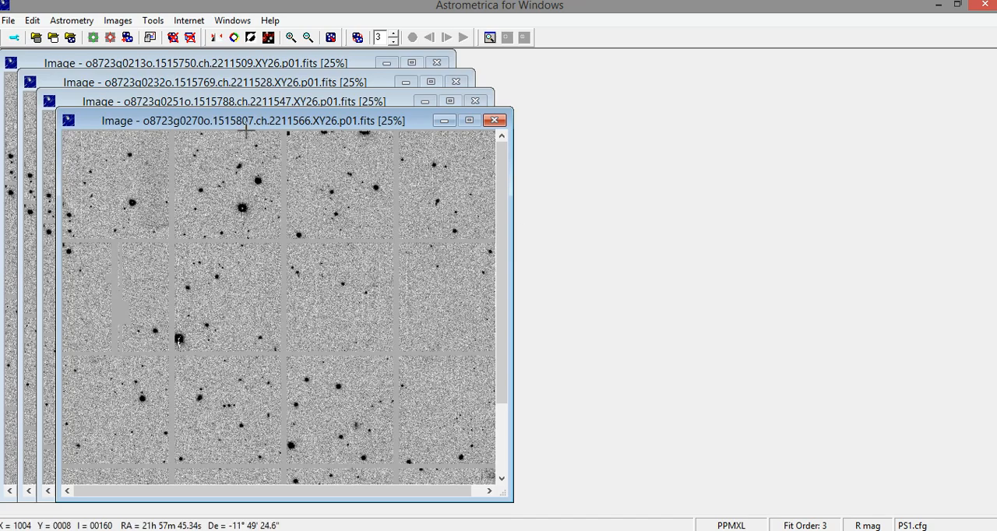
- Run the astrometric data reduction on the loaded images and review the stars and reference stars of each image in the results
click(91, 39)
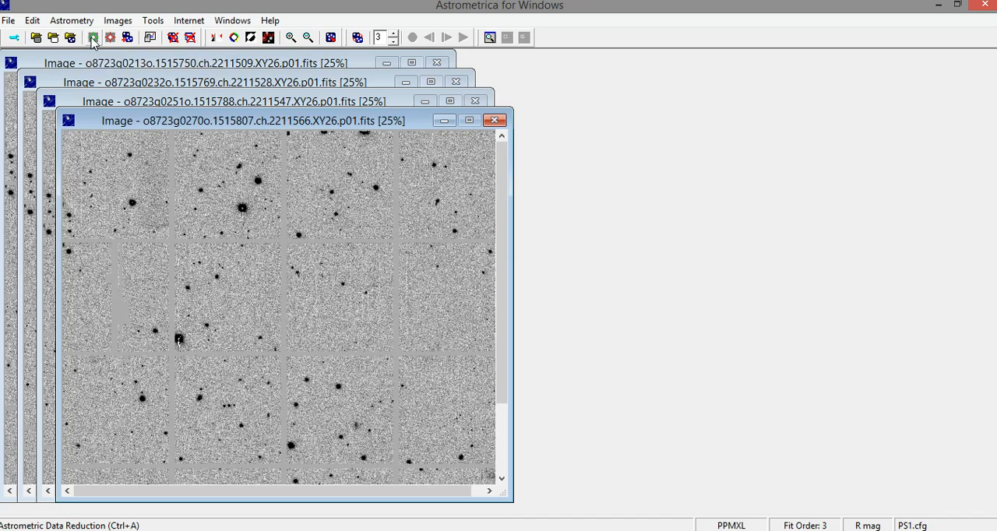
click(469, 344)
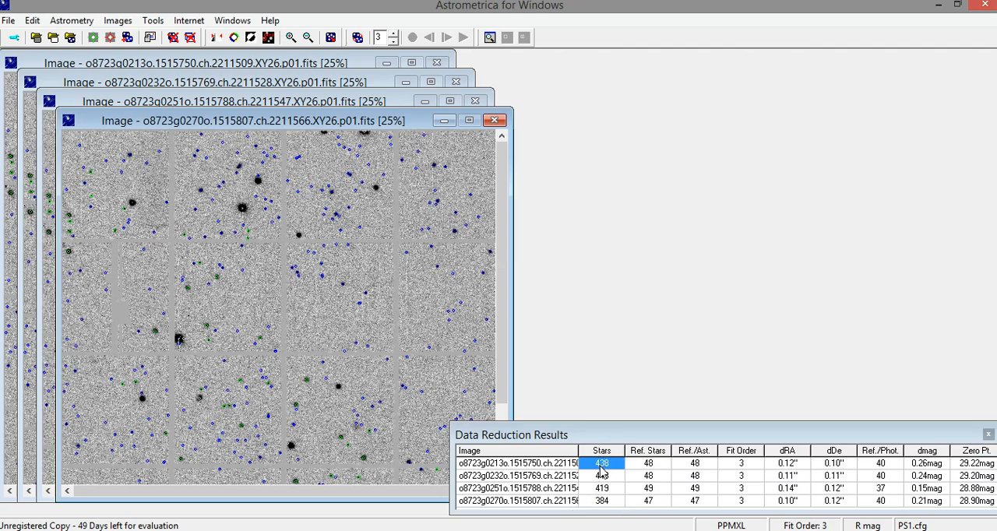
click(528, 466)
click(602, 474)
click(605, 490)
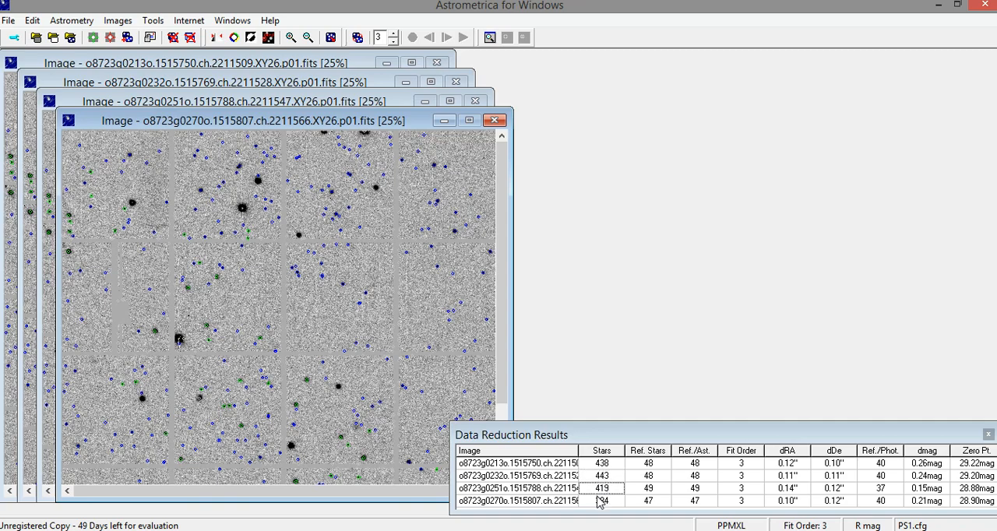
click(598, 498)
click(647, 467)
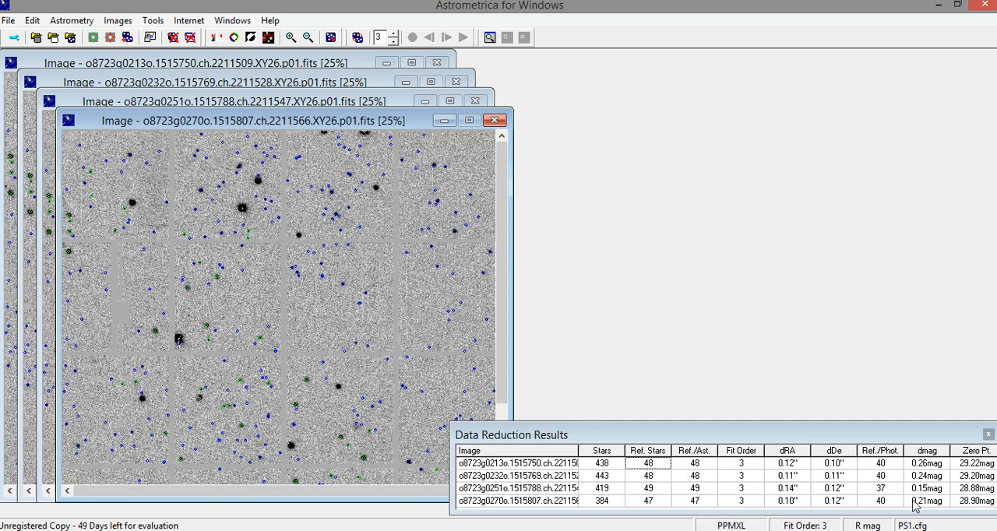
click(988, 435)
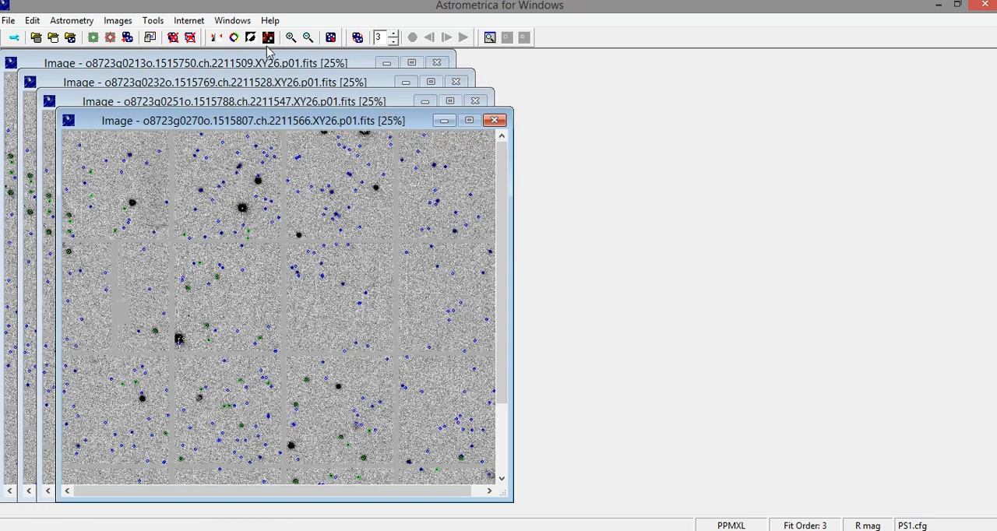
- Turn on the Known Object Overlay and move the 0270o and 0251o image windows apart from the stack
click(269, 38)
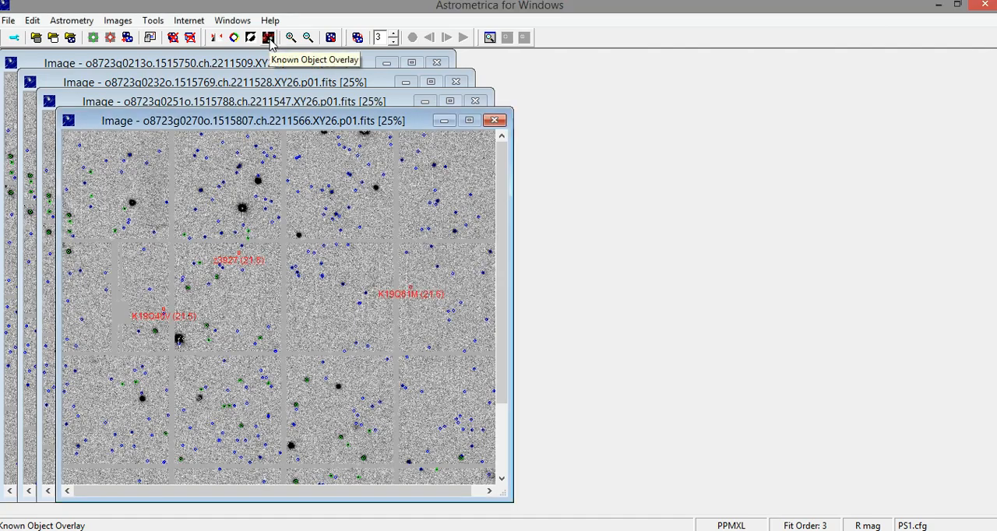
drag(354, 129, 752, 72)
click(360, 112)
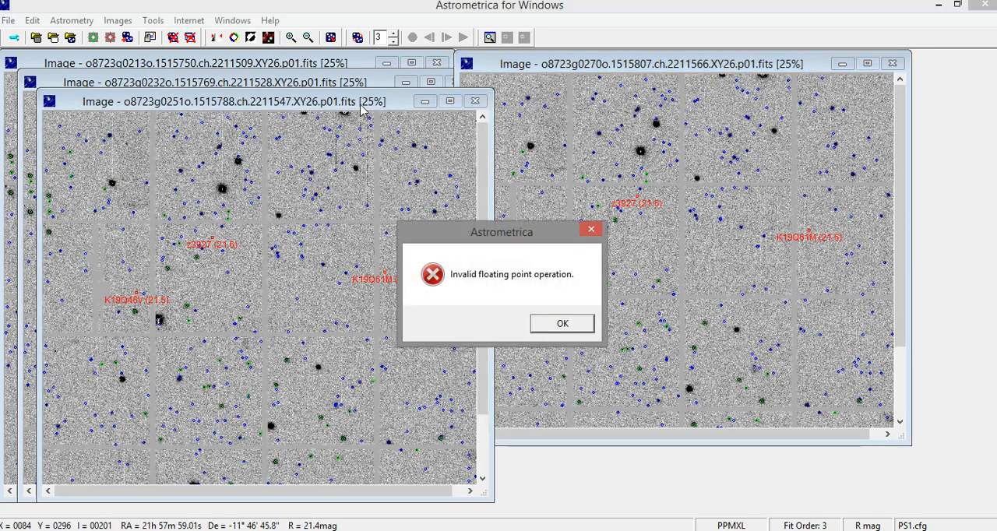
click(563, 330)
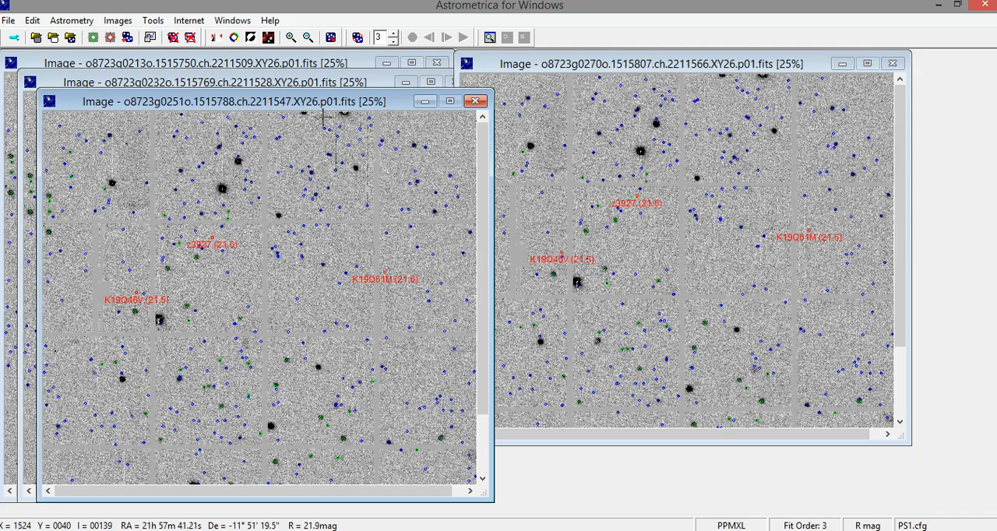
drag(325, 106, 395, 109)
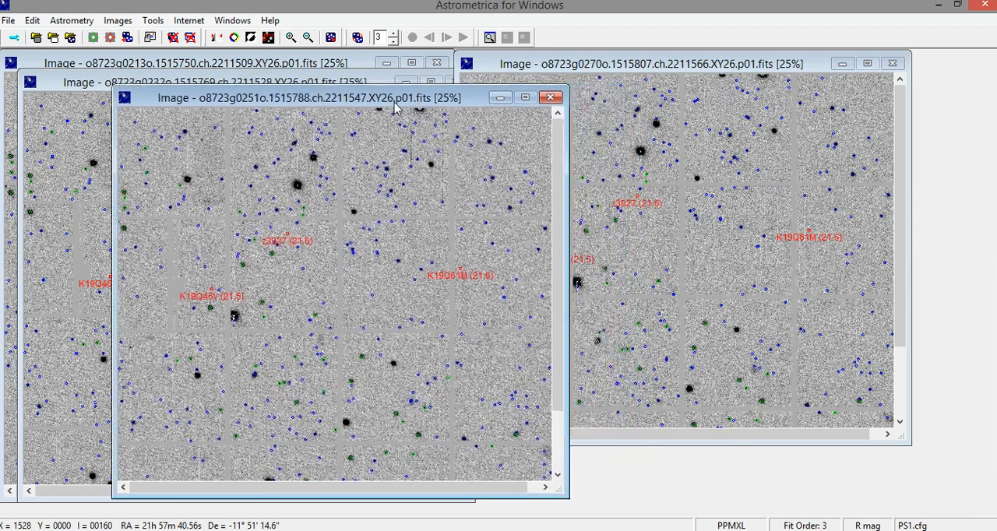
- Blink the current images and enlarge the blink view to full size
click(331, 37)
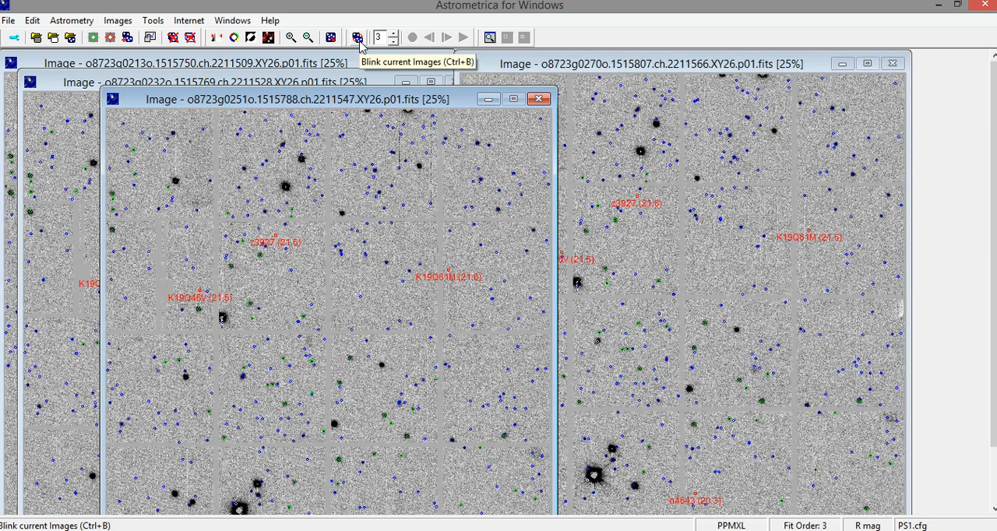
click(358, 38)
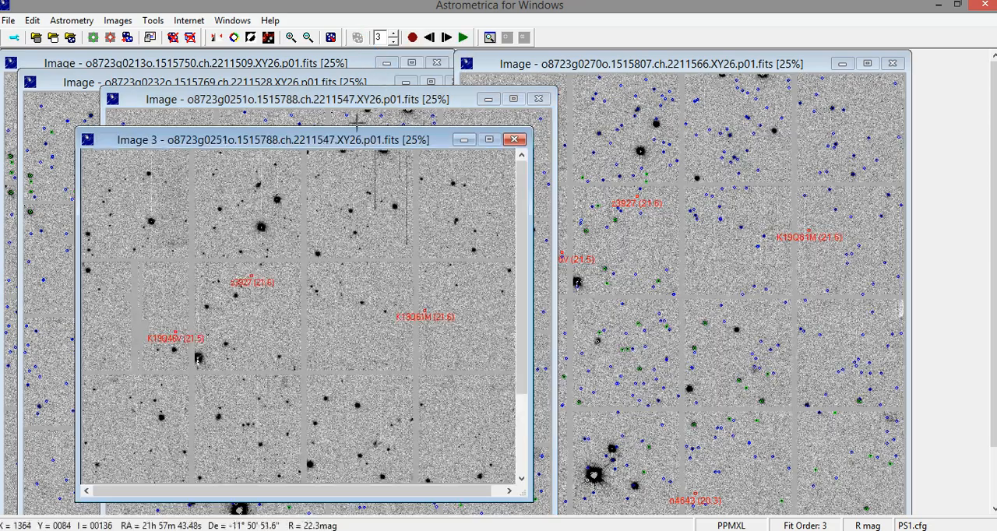
click(290, 38)
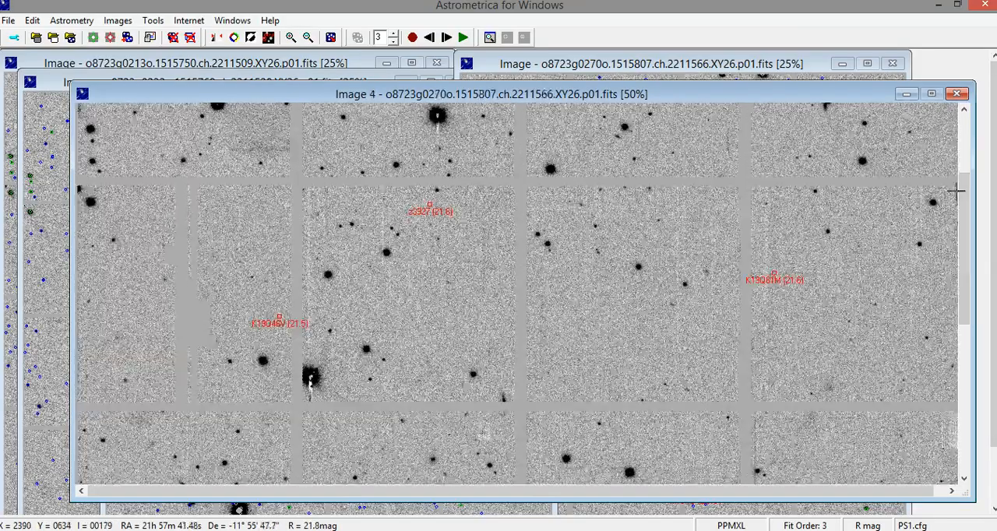
click(956, 191)
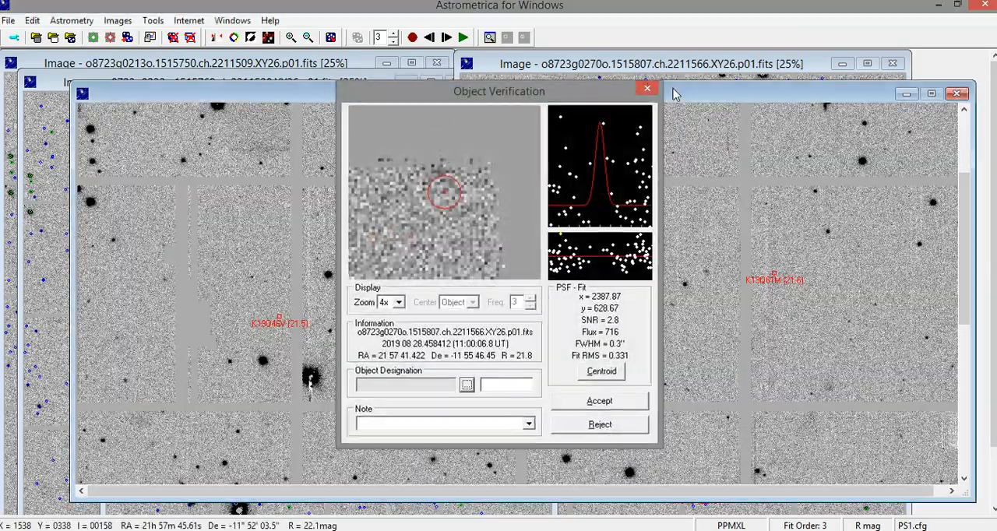
click(646, 88)
drag(965, 243, 964, 182)
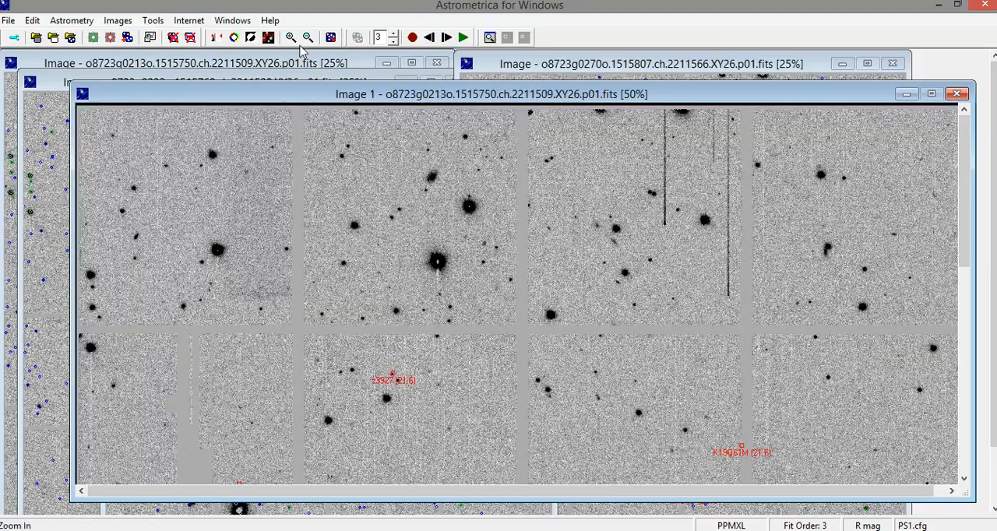
click(290, 37)
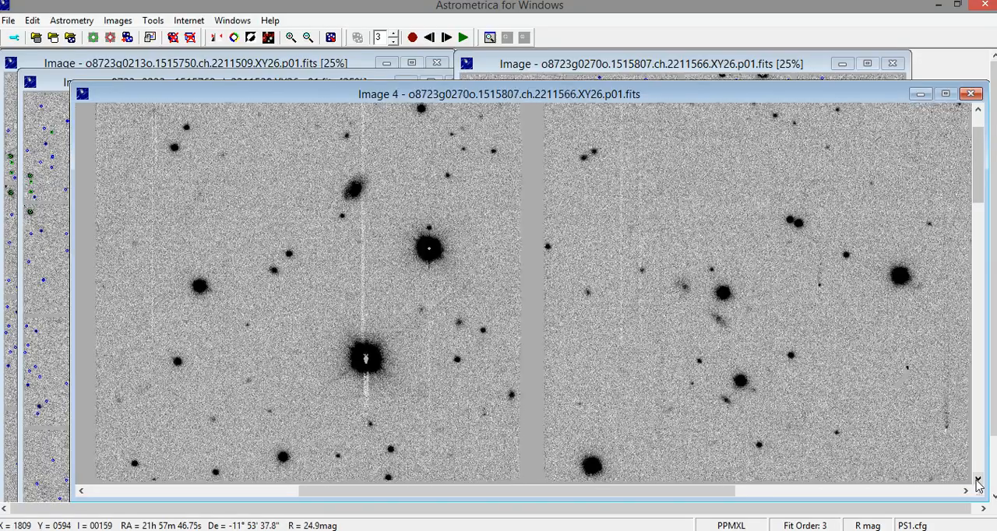
- Examine the blinking images section by section for moving objects, including a closer look at 200% zoom
click(978, 480)
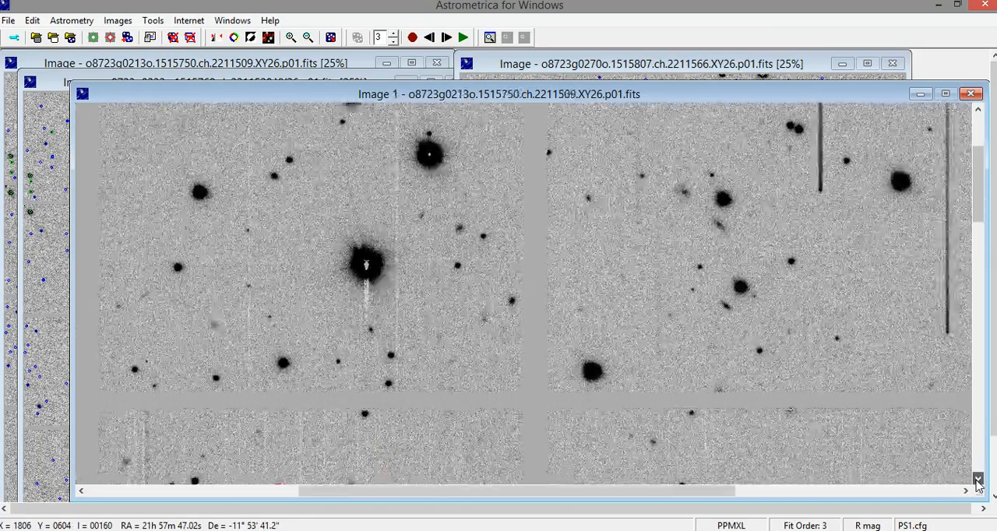
click(978, 479)
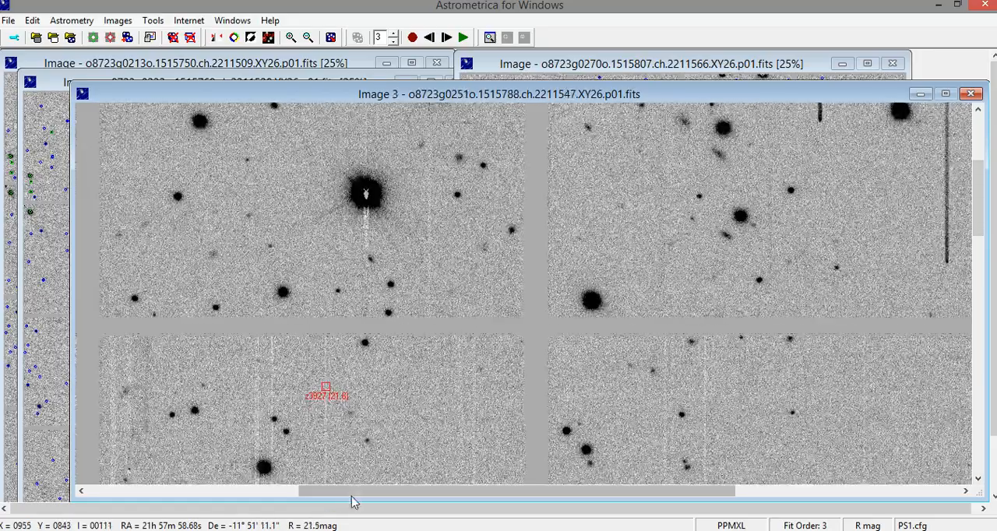
drag(350, 502, 189, 499)
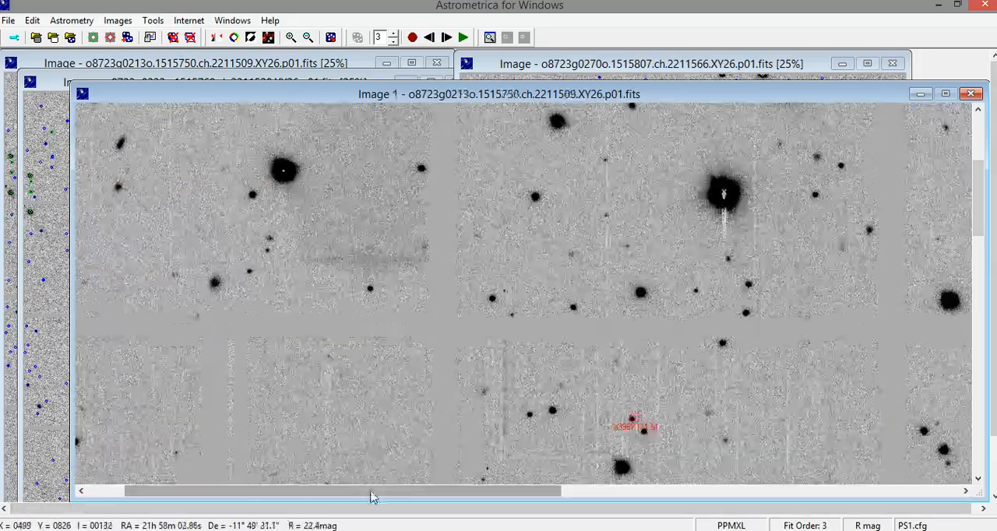
drag(372, 498, 747, 493)
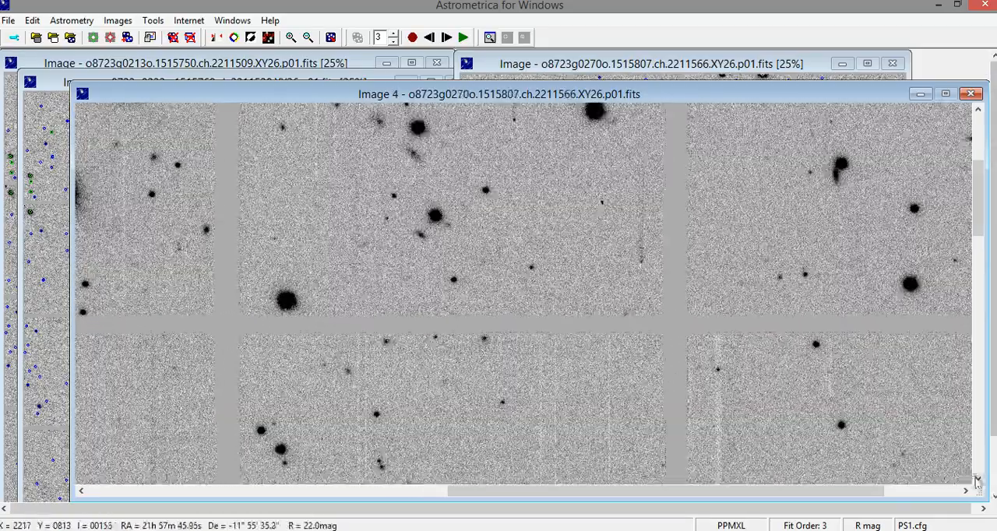
click(977, 478)
click(977, 478)
click(978, 481)
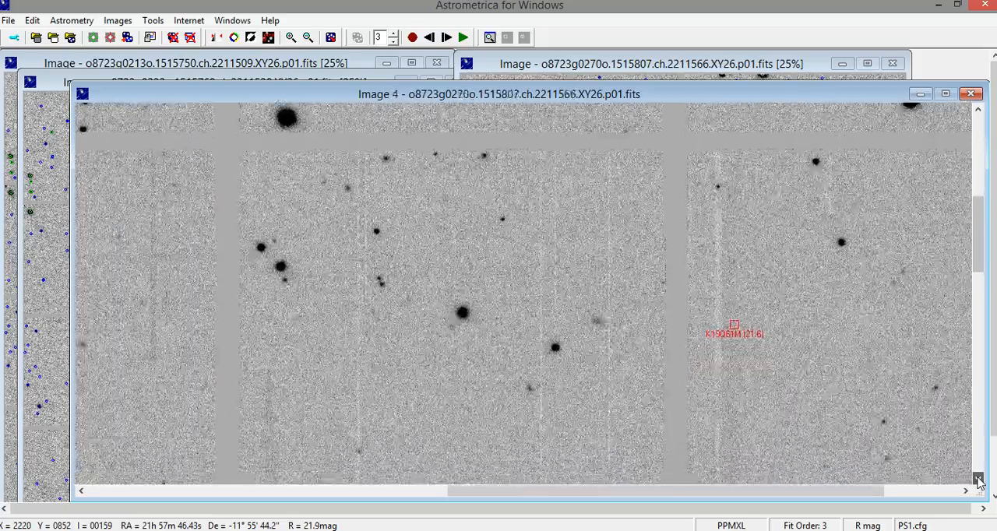
click(978, 481)
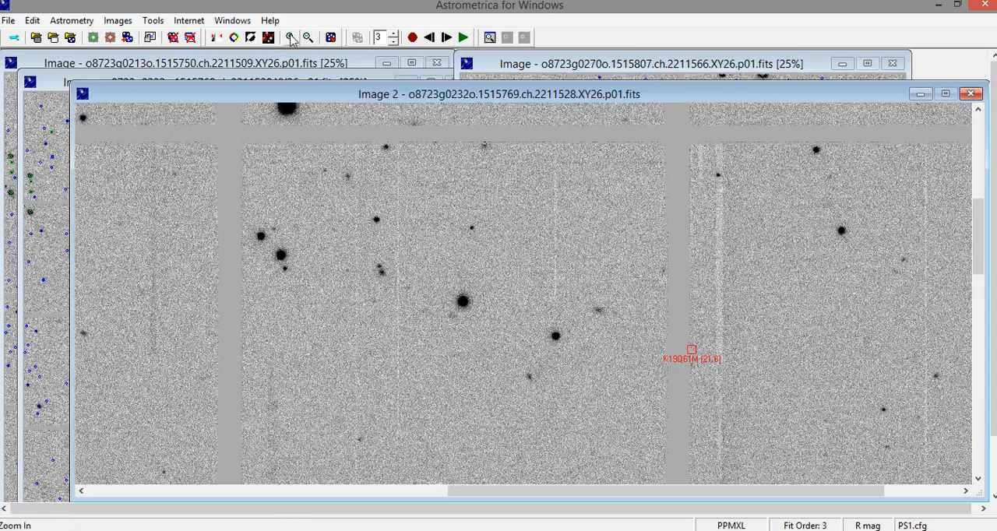
click(289, 37)
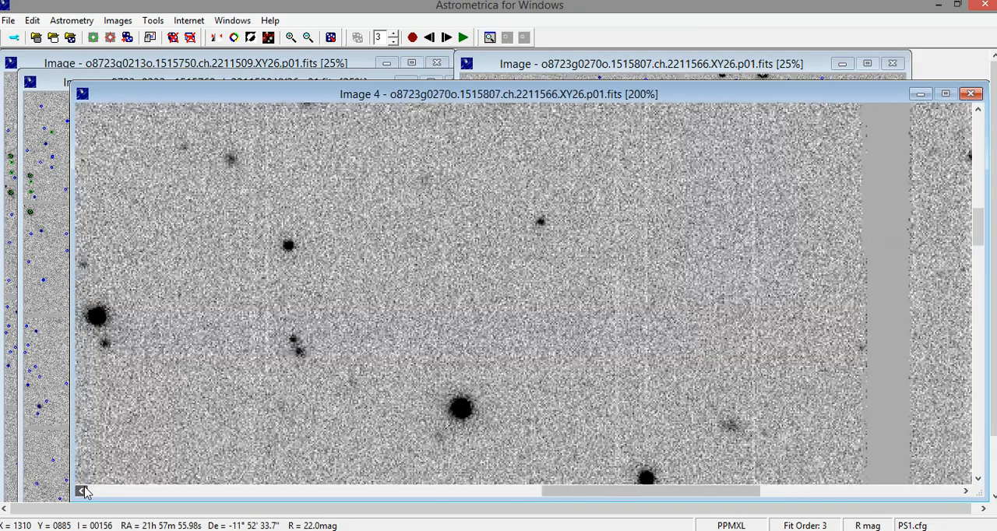
click(84, 491)
click(977, 111)
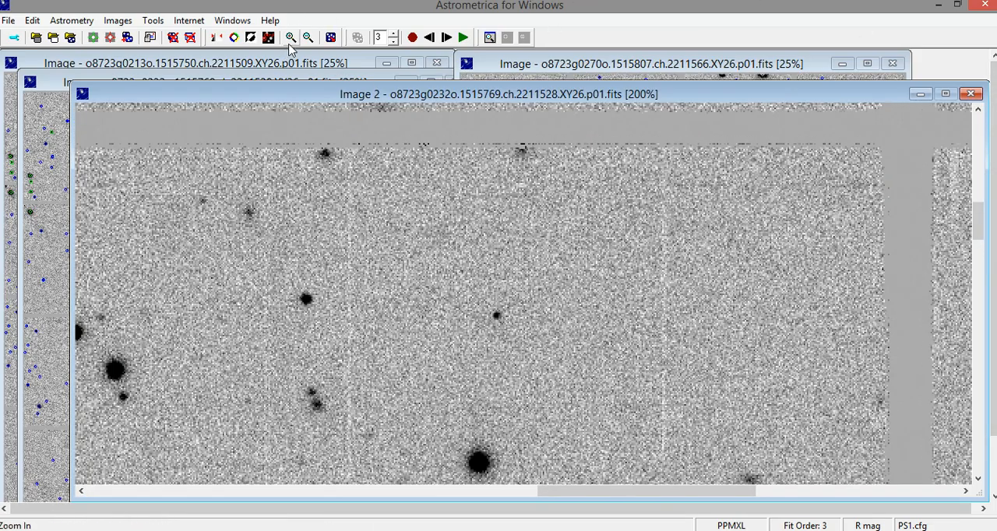
- Zoom the blink view to 400%, stop the blinking and step through all four images to follow the moving object
click(288, 38)
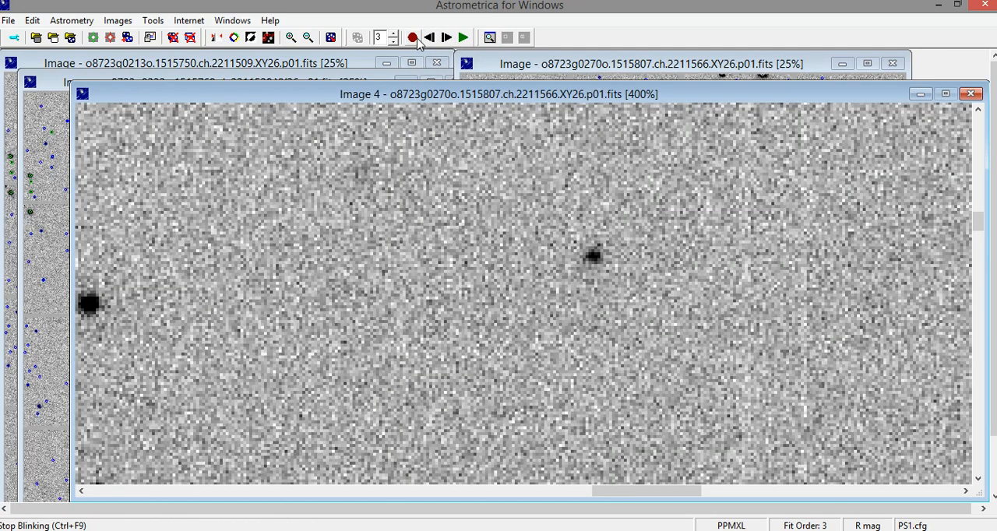
click(417, 40)
click(446, 39)
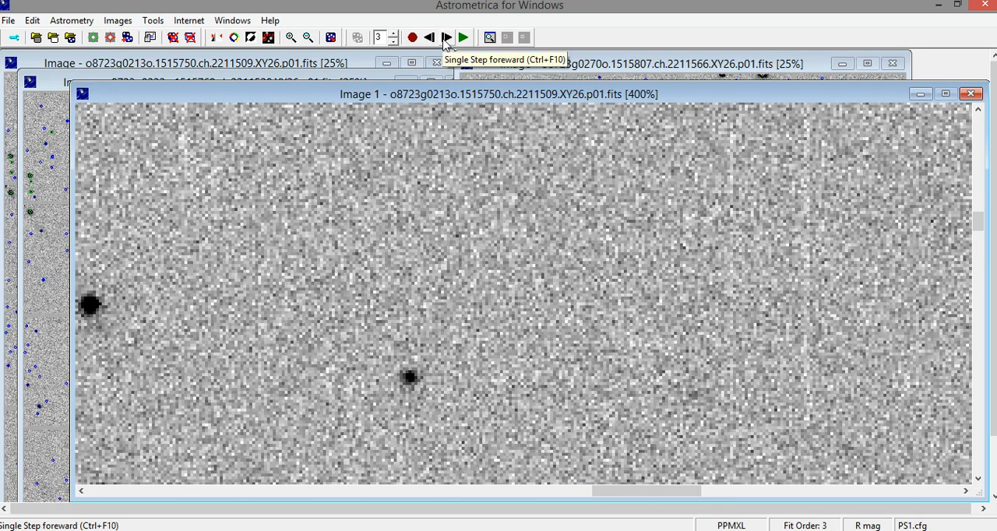
click(446, 39)
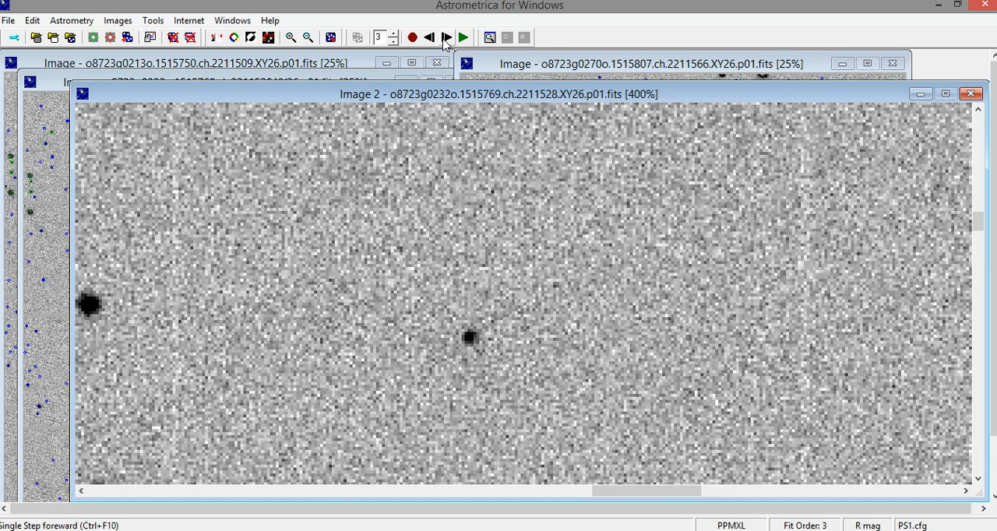
click(446, 39)
click(447, 39)
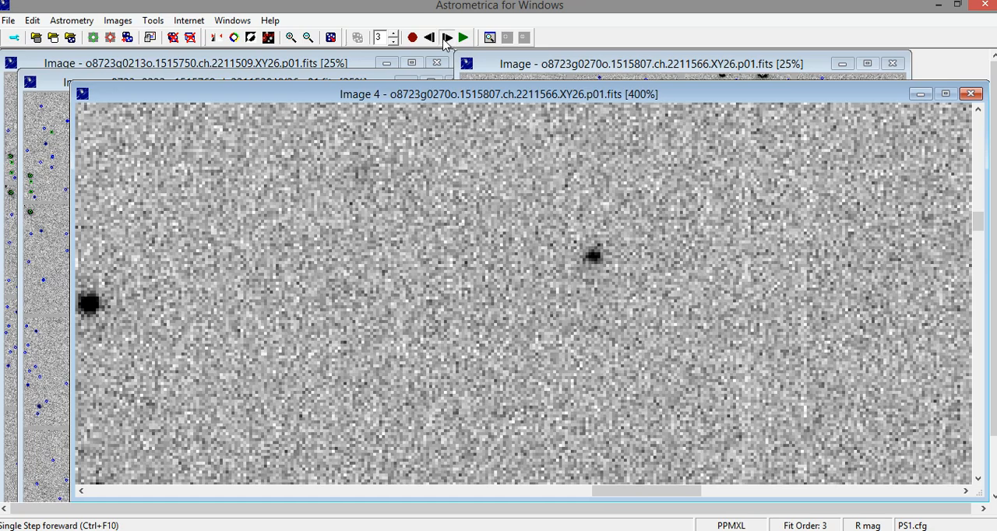
click(446, 38)
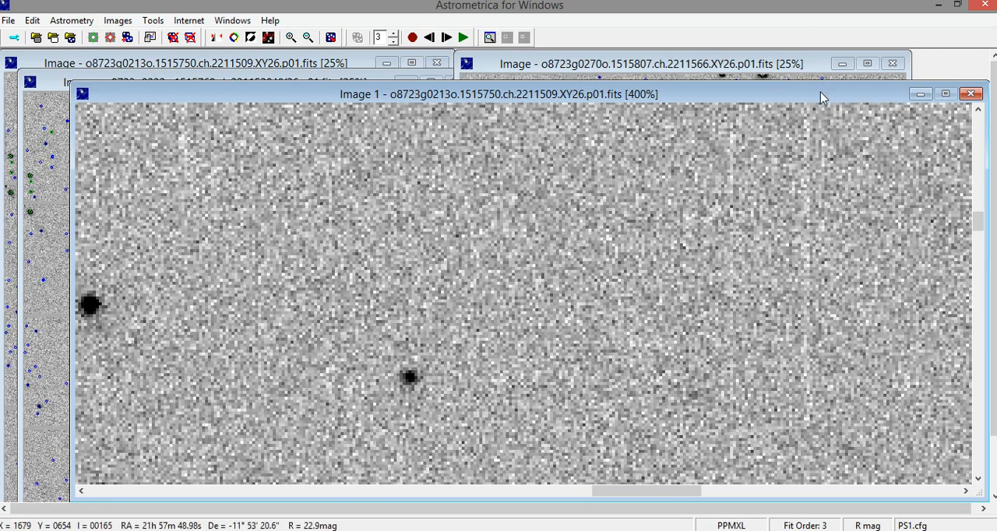
- Move the blink window to the workspace's upper-left corner and enlarge it to fill the width and height
drag(820, 92, 755, 62)
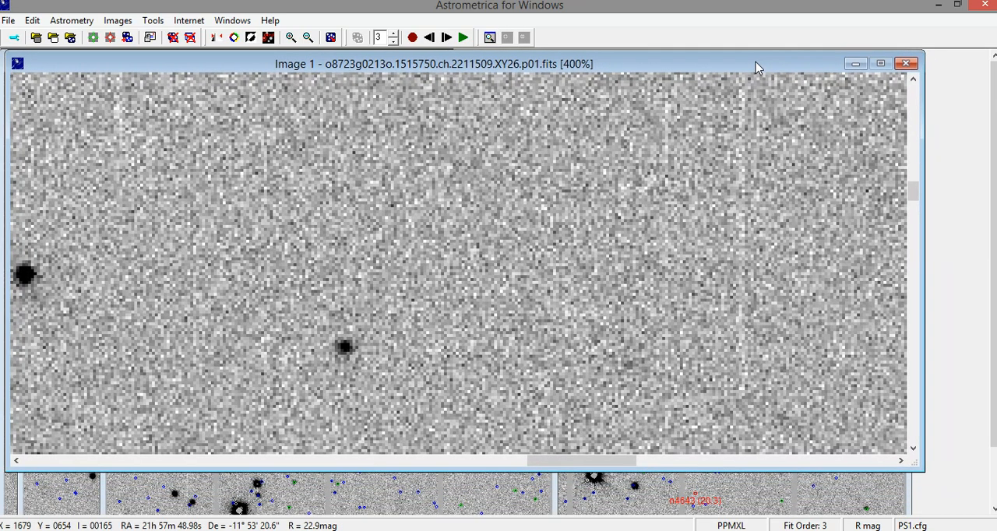
drag(924, 232, 988, 232)
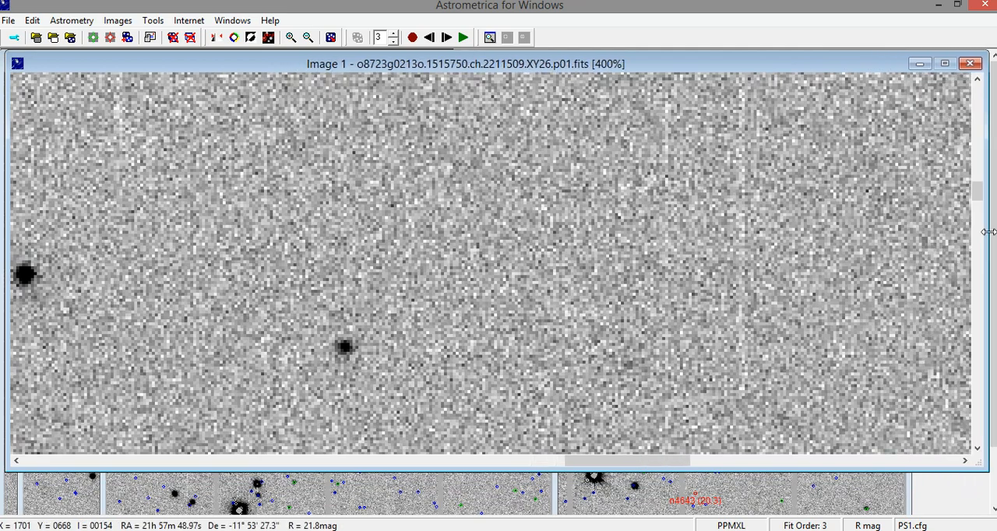
drag(535, 471, 528, 514)
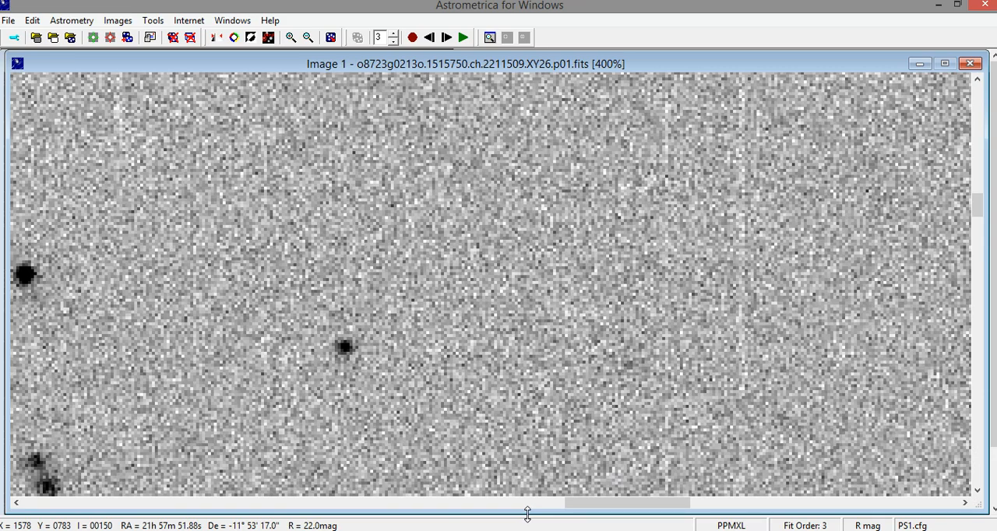
- Step once more through the four images, ending on image 1, to compare the moving object's positions
click(446, 38)
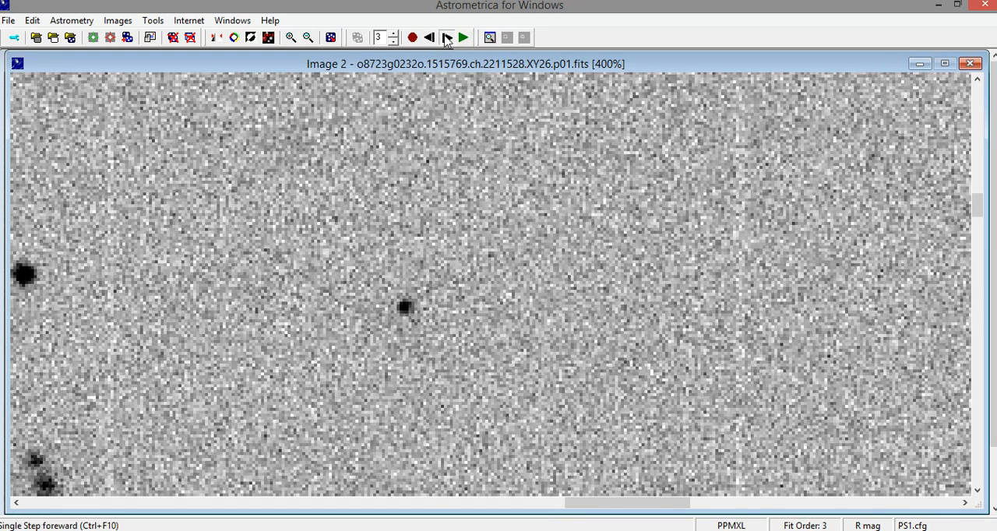
click(446, 38)
click(447, 38)
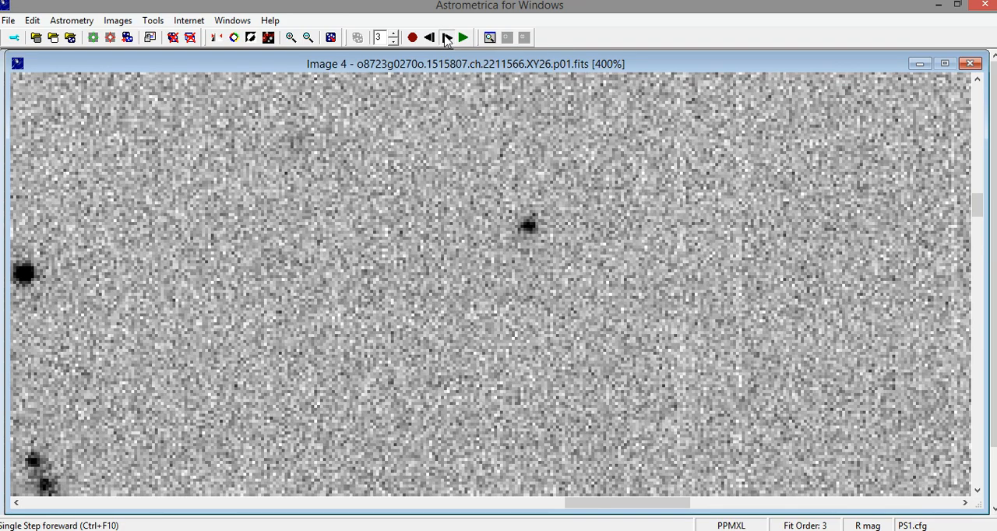
click(446, 38)
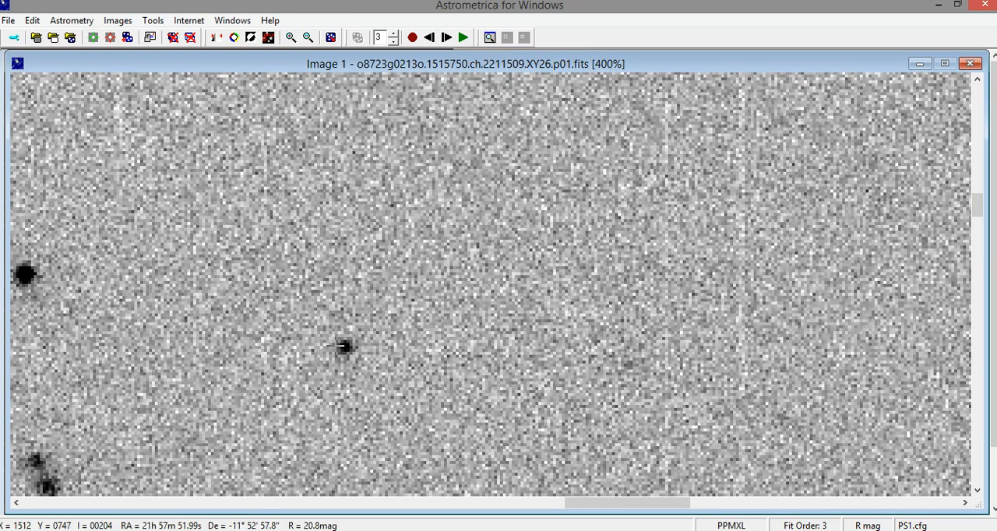
- Inspect the moving object's PSF fit, SNR and magnitude in each of the four images, closing each verification without accepting it
click(345, 346)
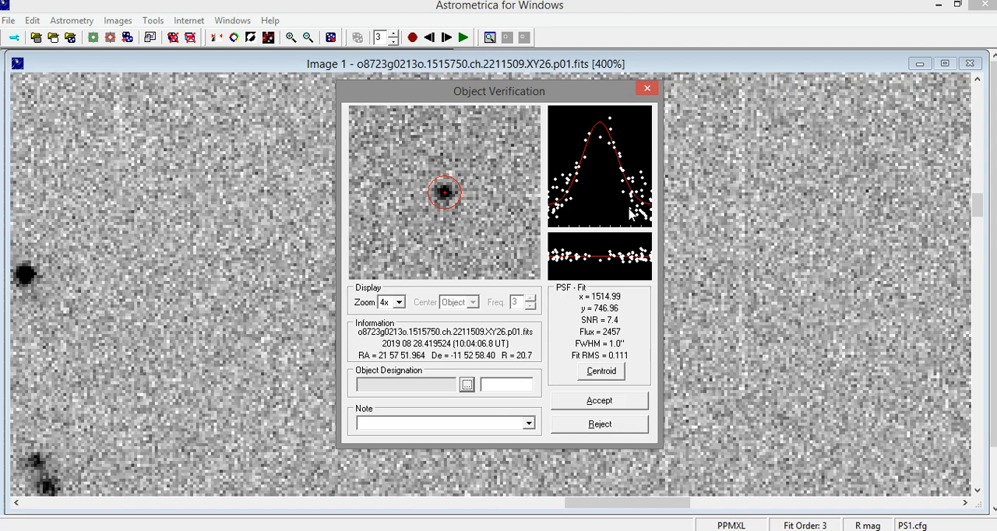
click(648, 90)
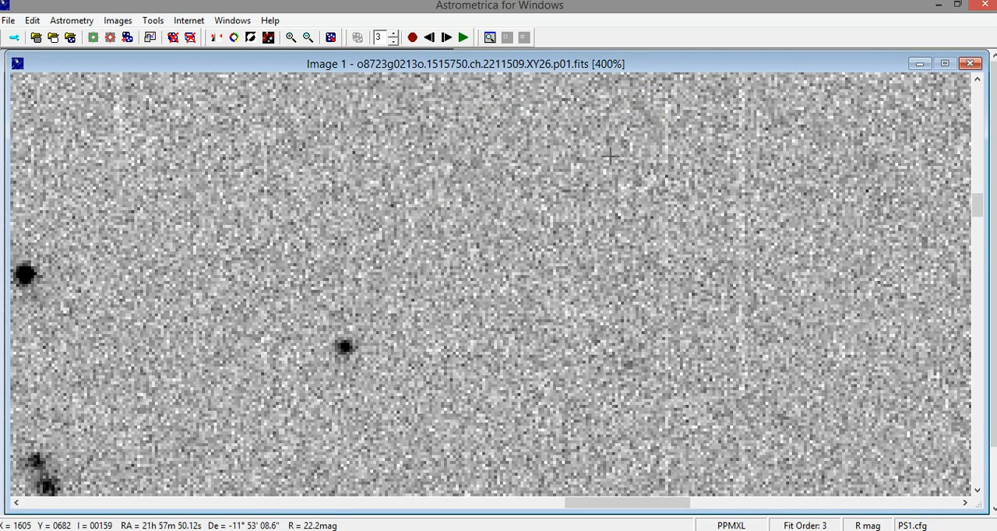
click(447, 38)
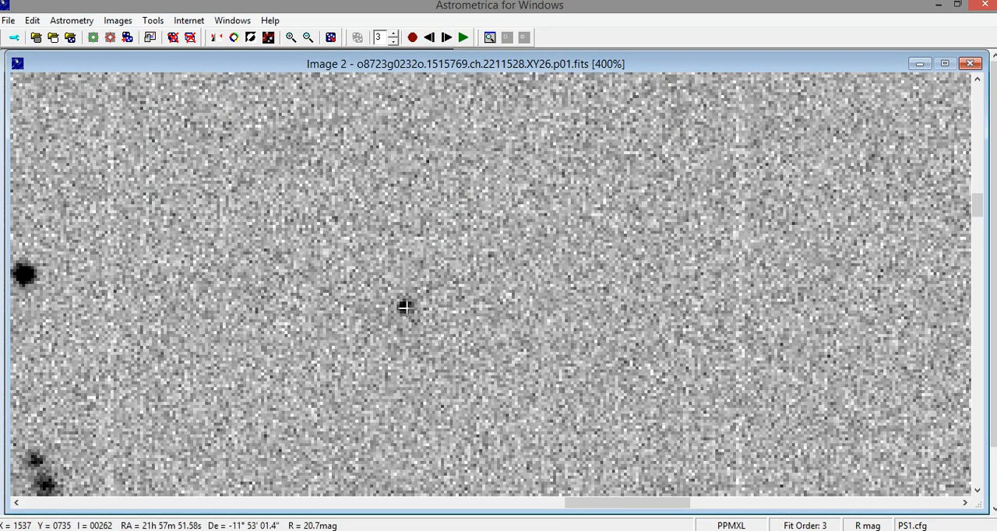
click(405, 308)
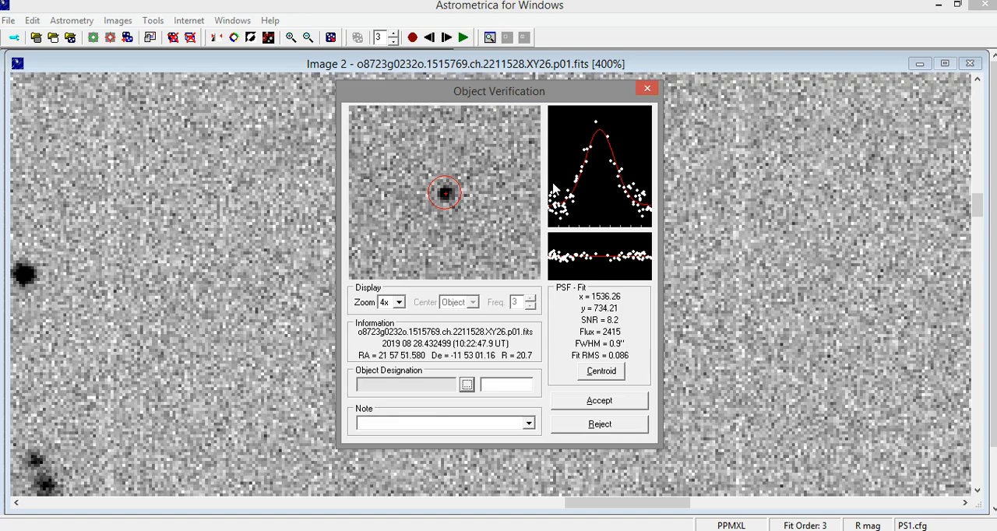
click(647, 88)
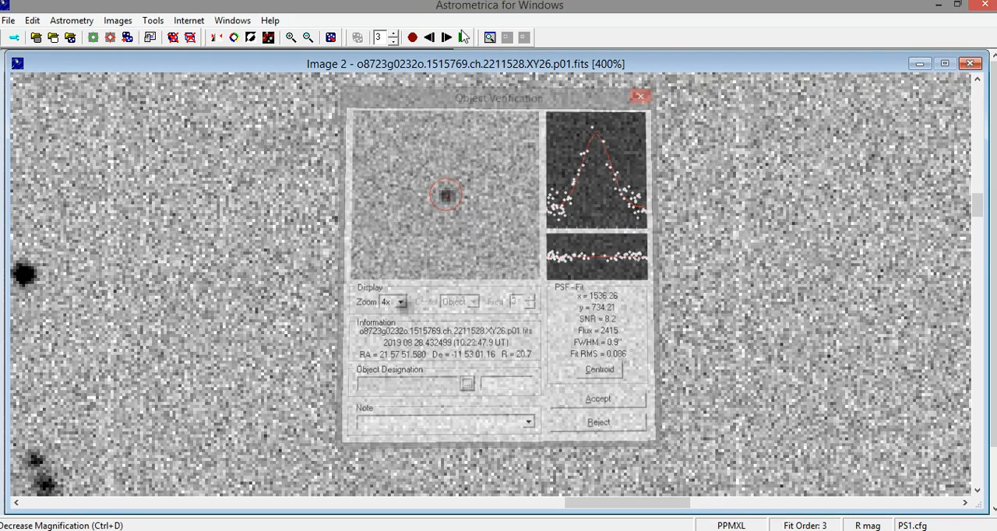
click(447, 39)
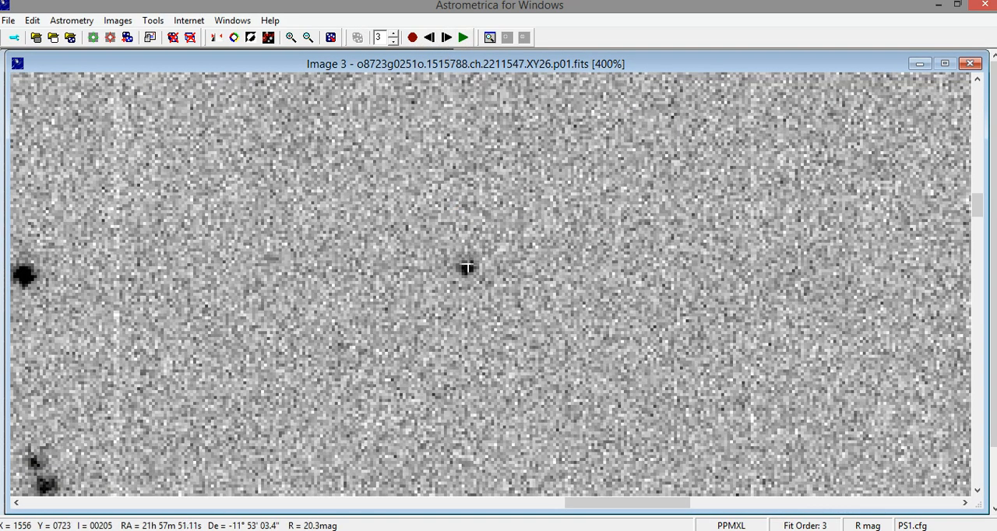
click(467, 266)
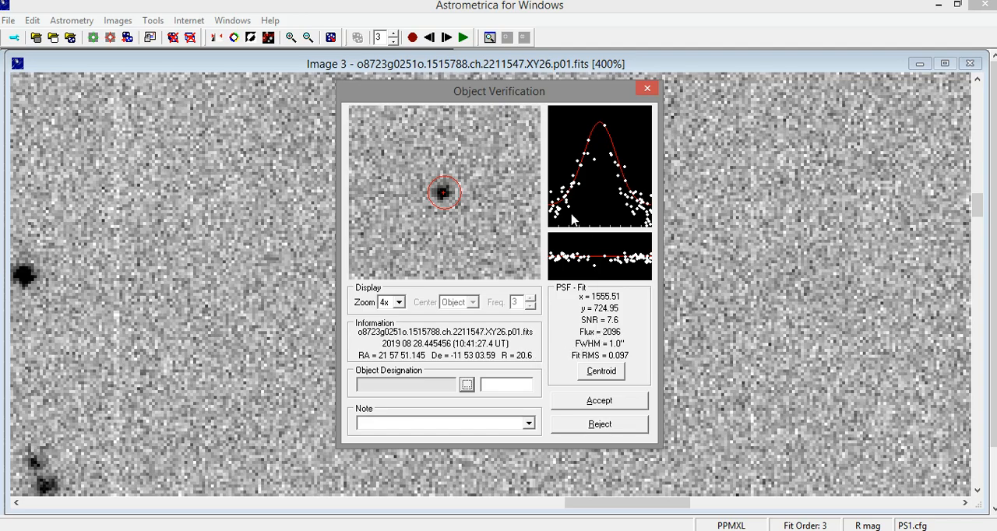
click(647, 88)
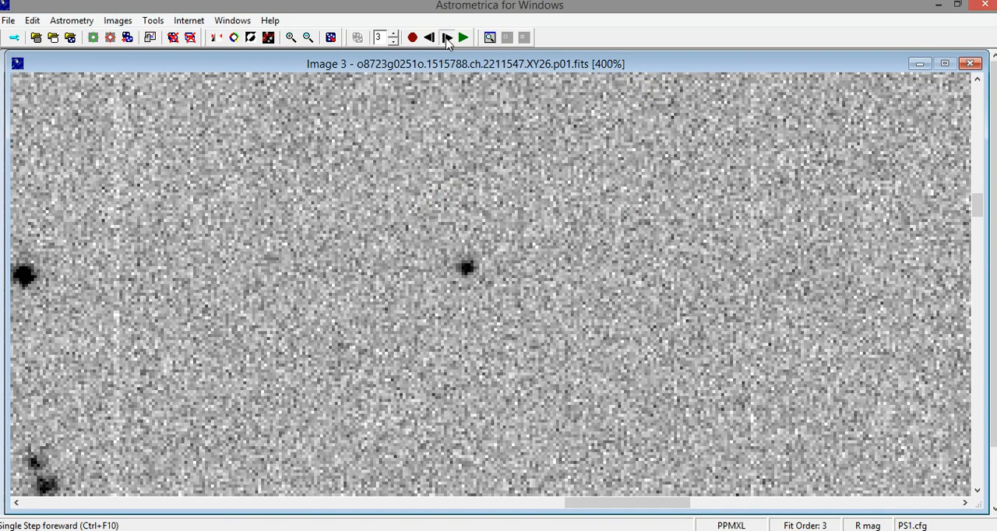
click(448, 40)
click(528, 225)
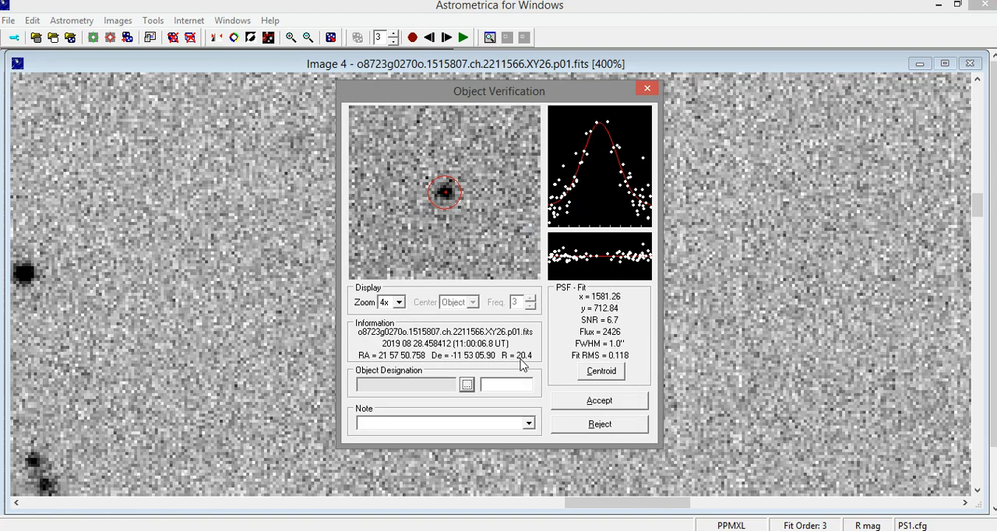
click(646, 88)
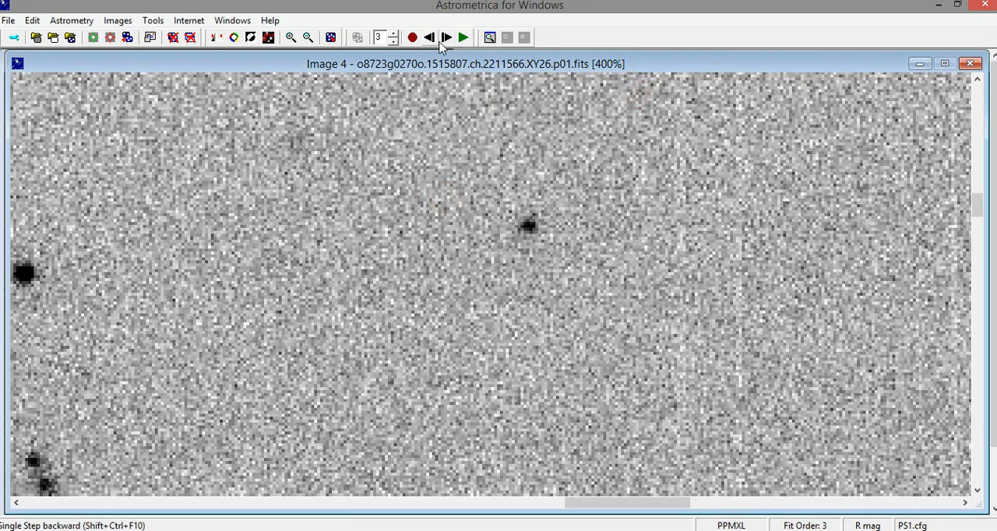
- Verify the moving object in image 1 and choose 2019 QM61 from the known-object identification list as its designation
click(446, 38)
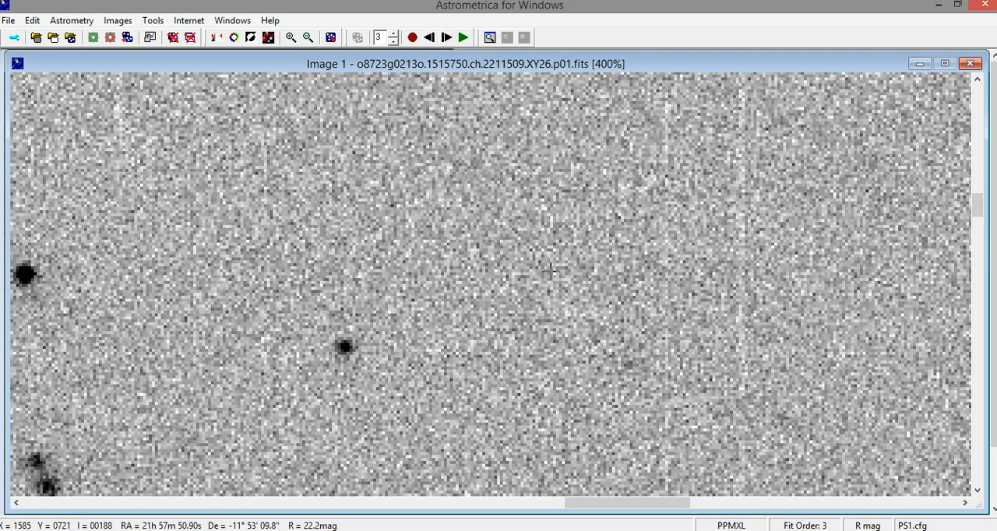
click(343, 346)
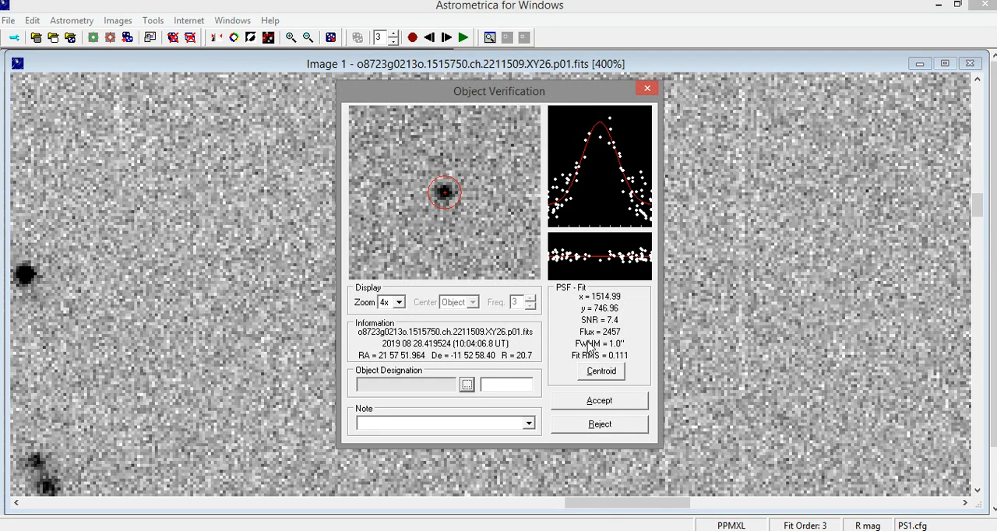
click(466, 386)
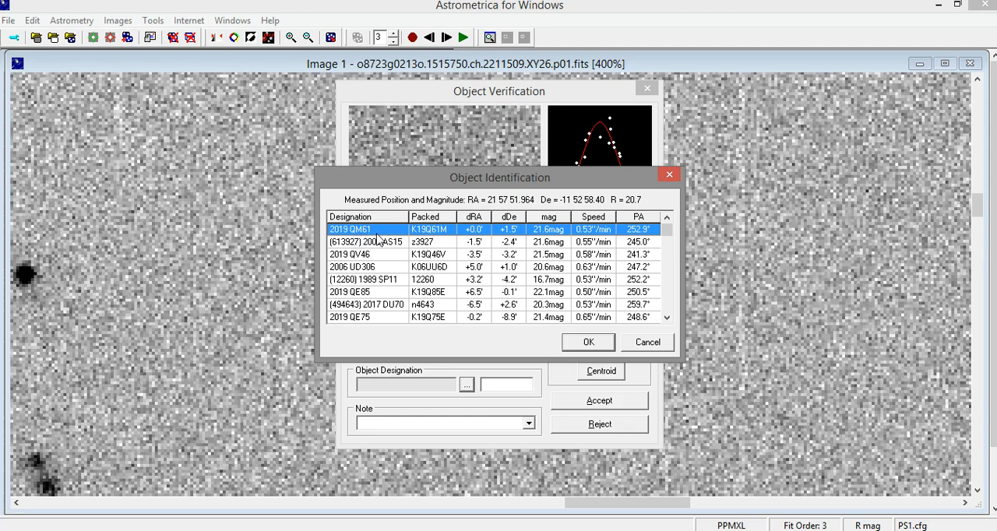
click(601, 345)
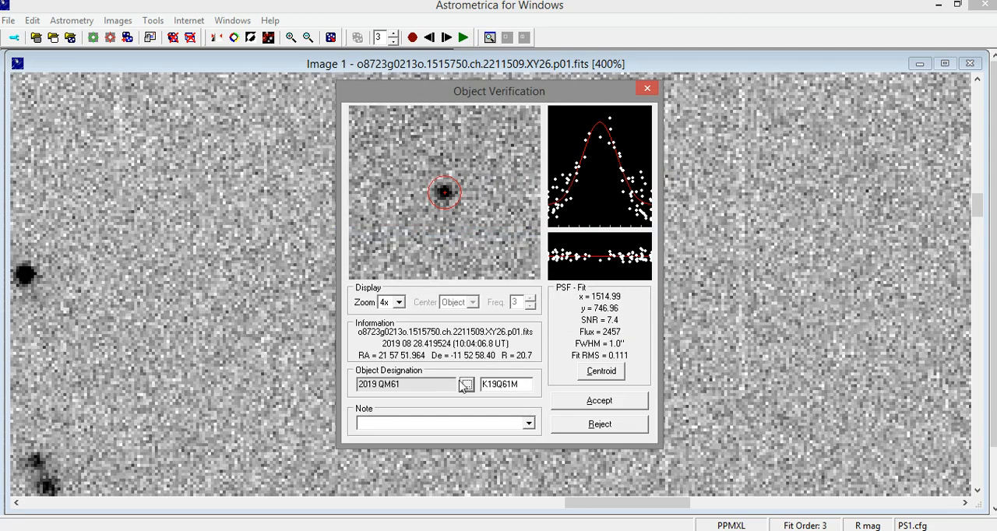
- Replace the object's packed designation in image 1 with PJF0001 and accept the measurement
click(511, 381)
key(BackSpace)
key(BackSpace)
key(BackSpace)
key(BackSpace)
key(BackSpace)
key(BackSpace)
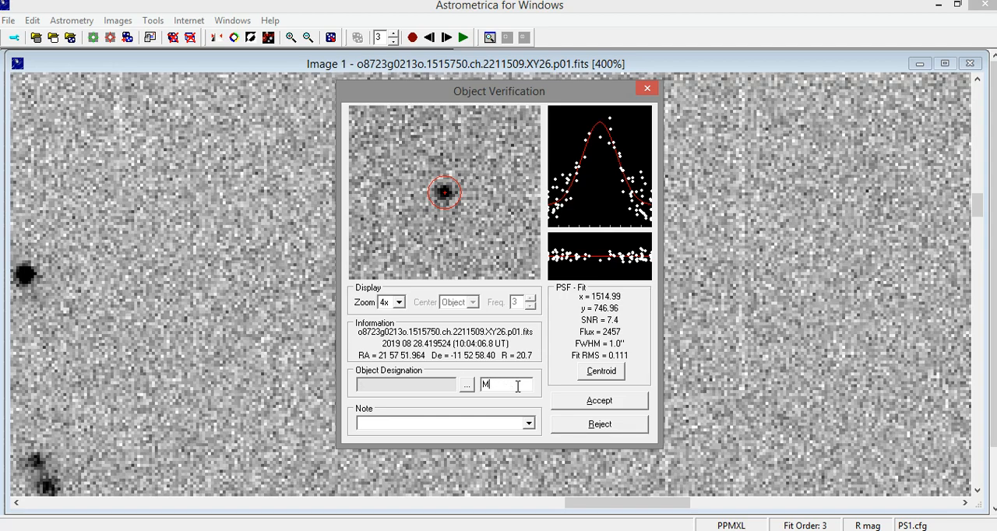
key(BackSpace)
text(PJF0001)
click(583, 401)
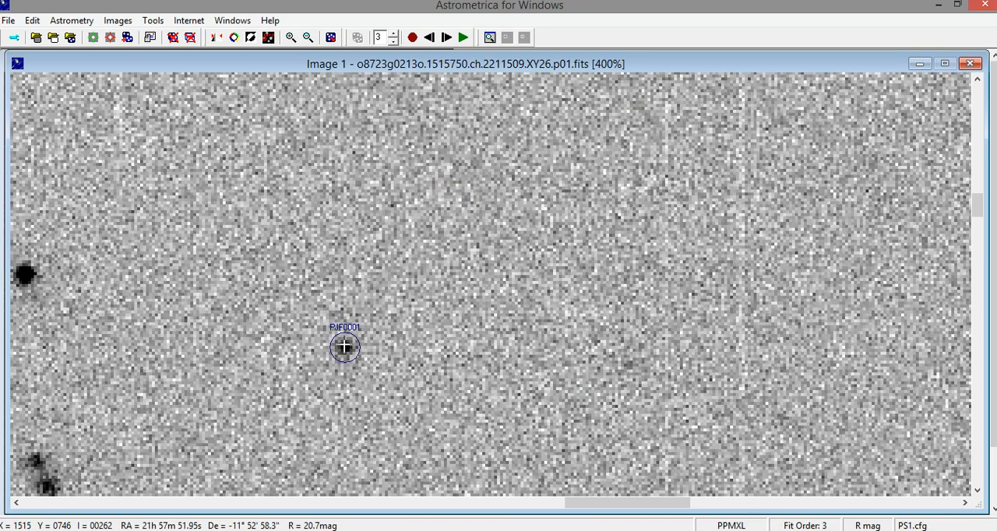
- Measure the same moving object in image 2, designate it PJF0001 and accept it
click(446, 38)
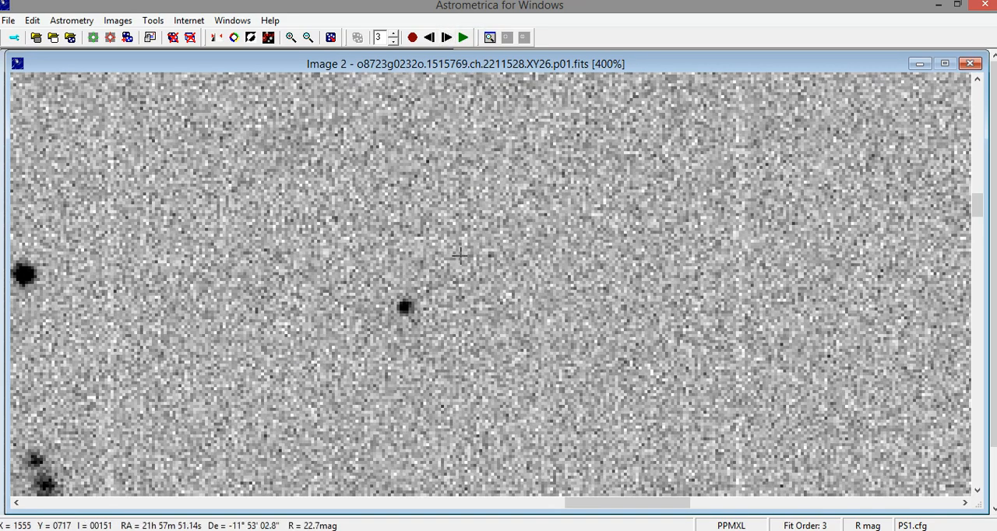
click(404, 307)
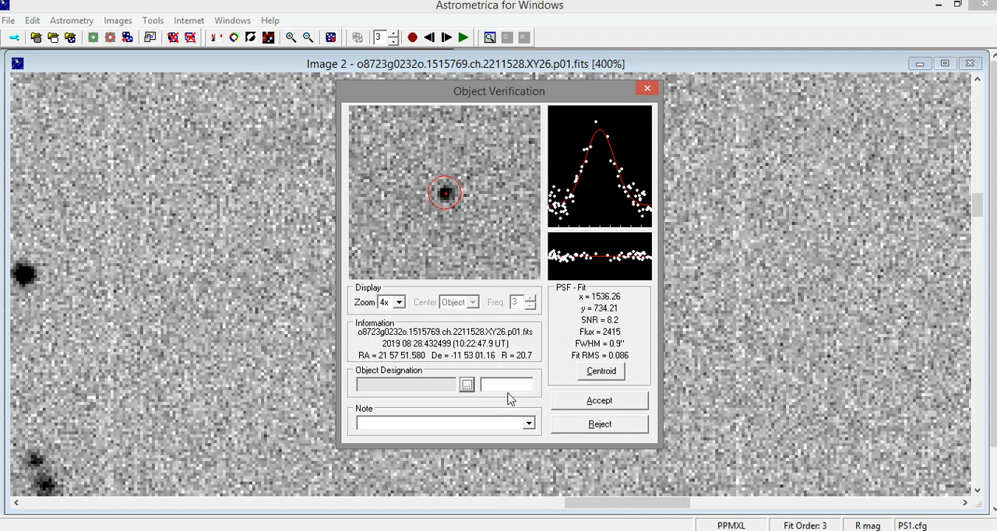
click(508, 385)
text(PJF0001)
click(636, 401)
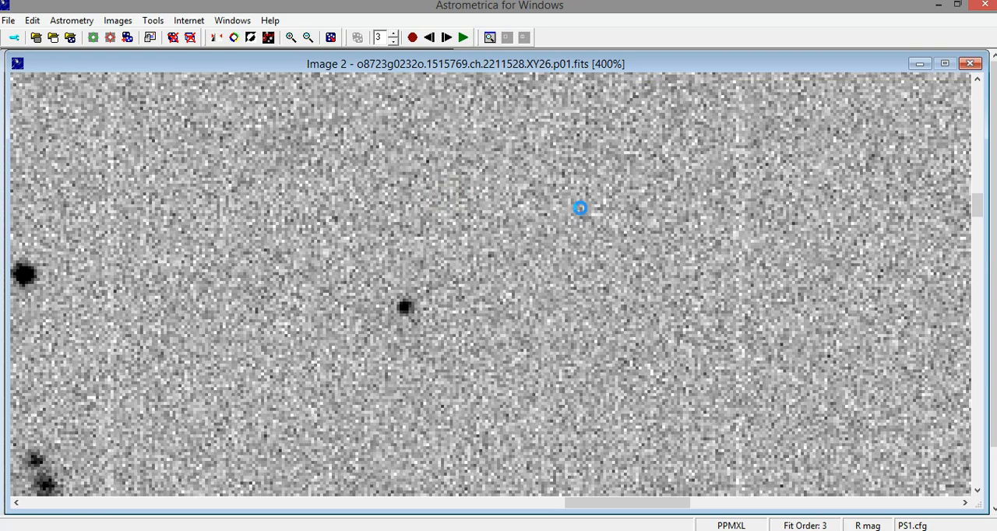
- Measure the moving object in image 3 with the designation PJF0001 and accept it
click(446, 38)
click(465, 267)
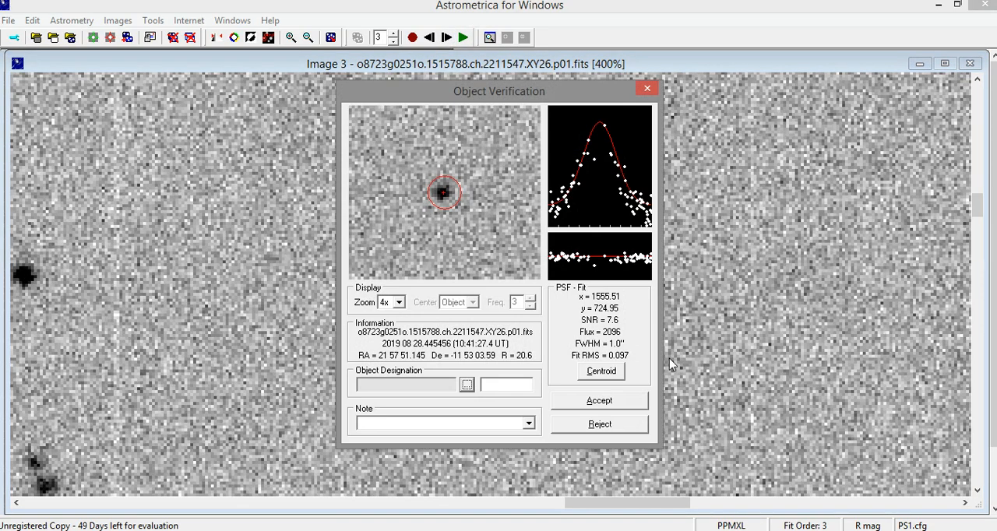
click(506, 385)
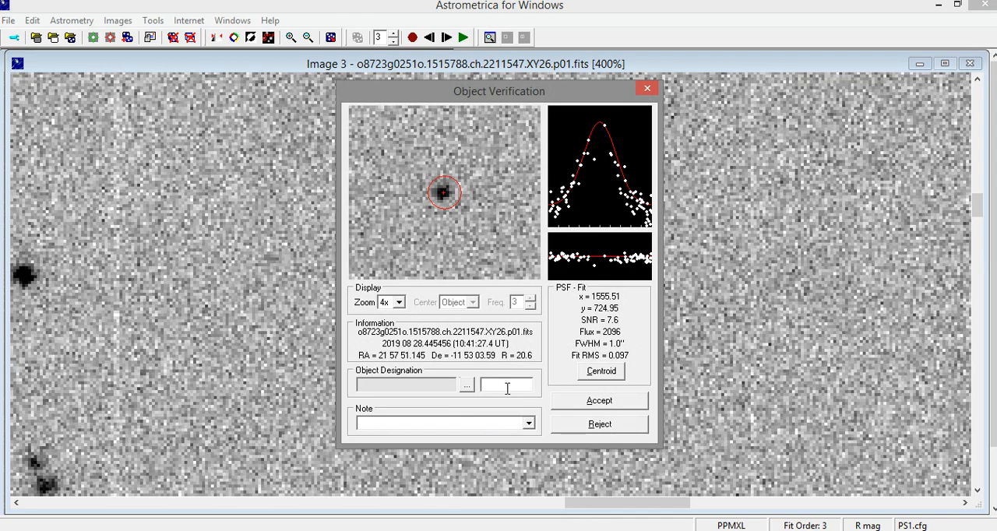
text(PJF0001)
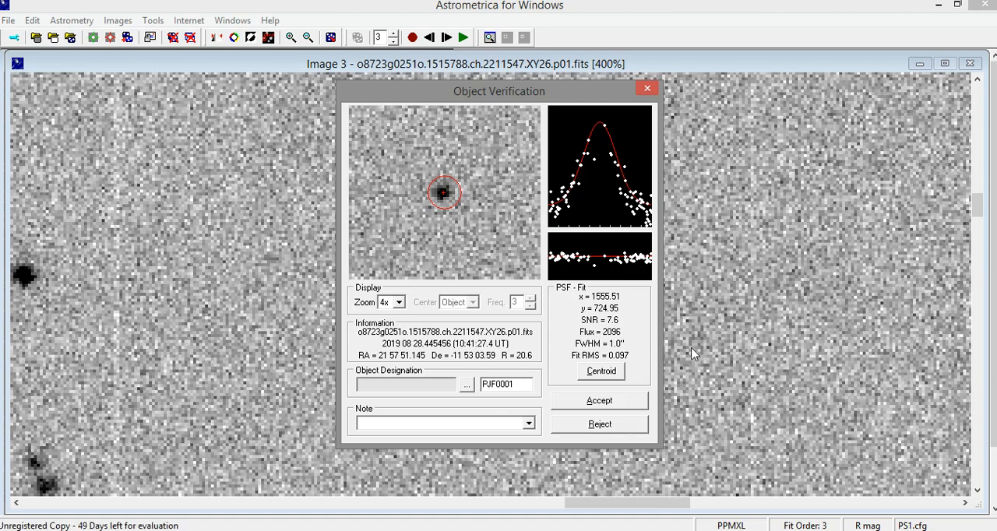
click(623, 401)
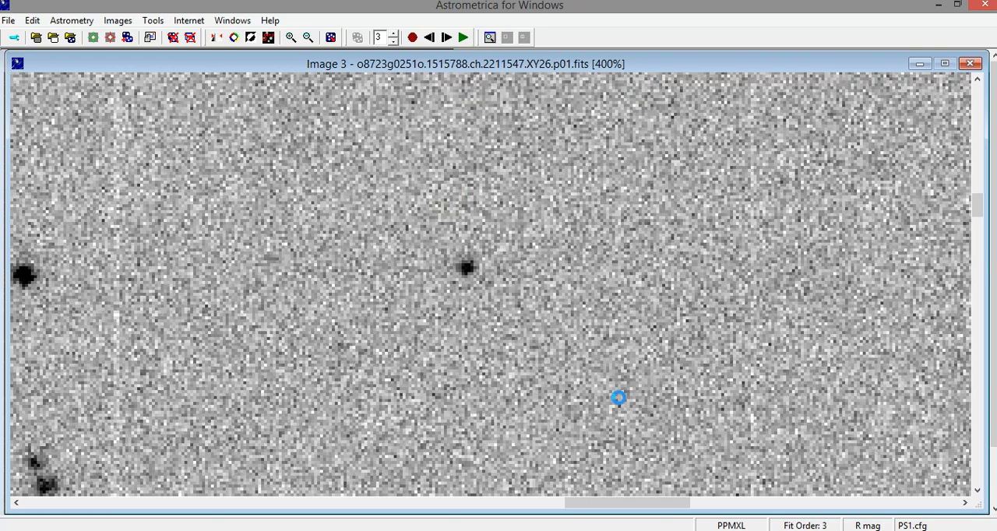
- Measure the moving object in image 4, designate it PJF0001 and accept the measurement
click(447, 37)
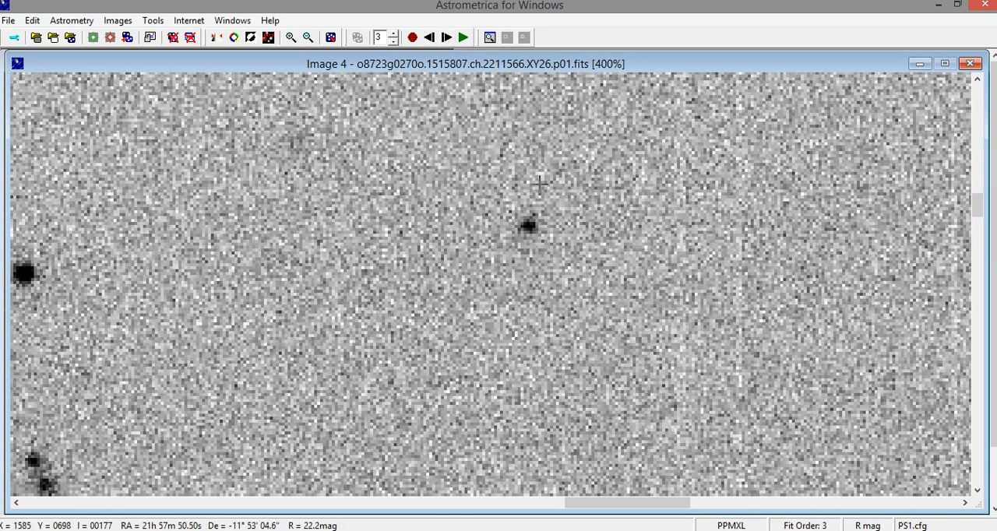
click(527, 225)
click(507, 380)
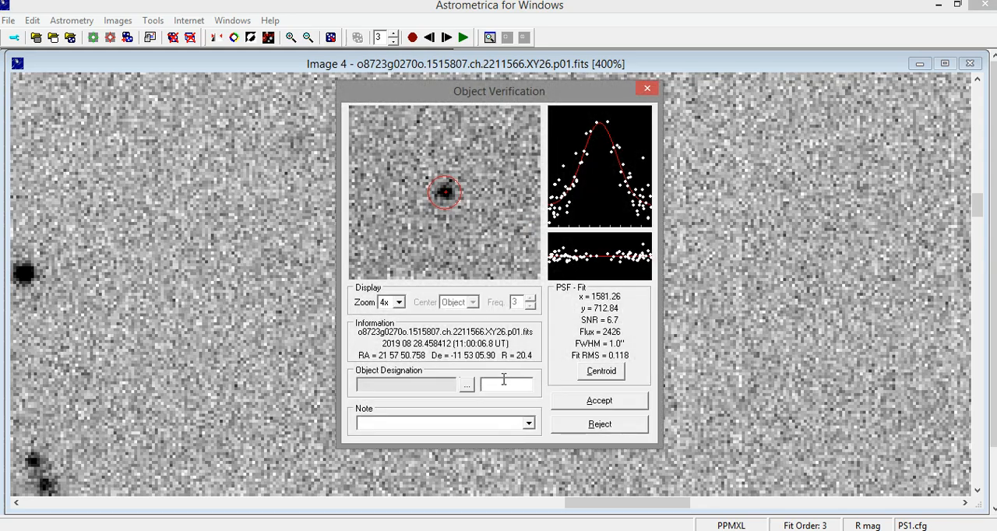
text(pJF0001)
click(609, 409)
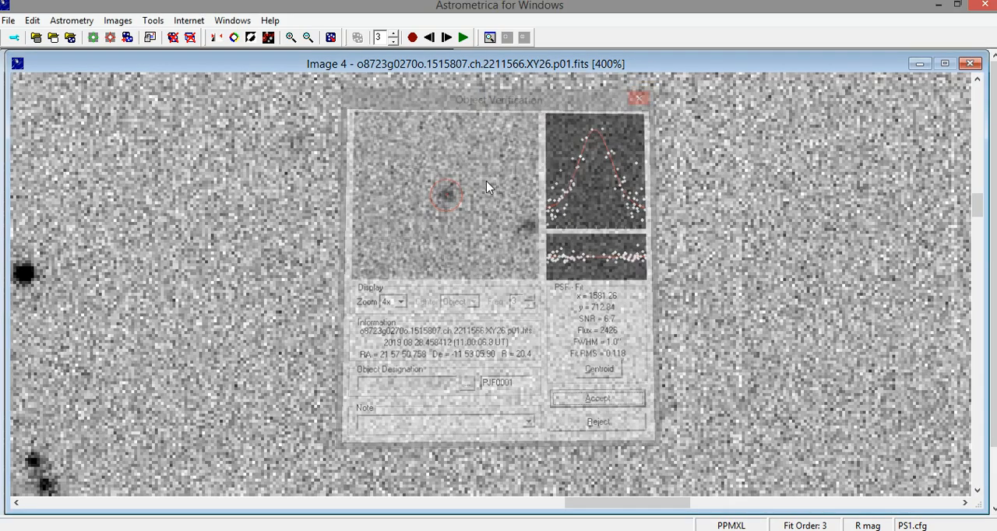
- Step through and blink the four images at several zoom levels to check the PJF0001 marker on the moving object
click(446, 36)
click(448, 39)
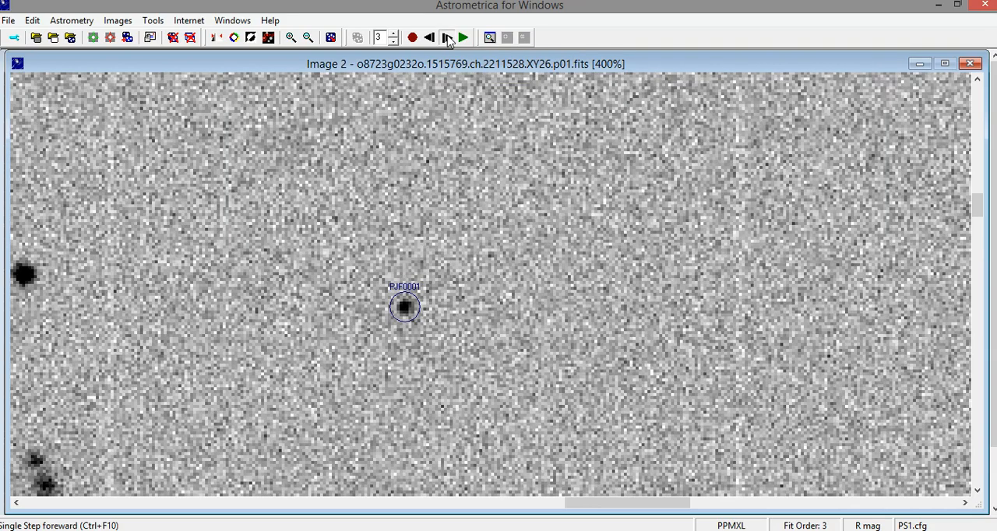
click(448, 39)
click(447, 39)
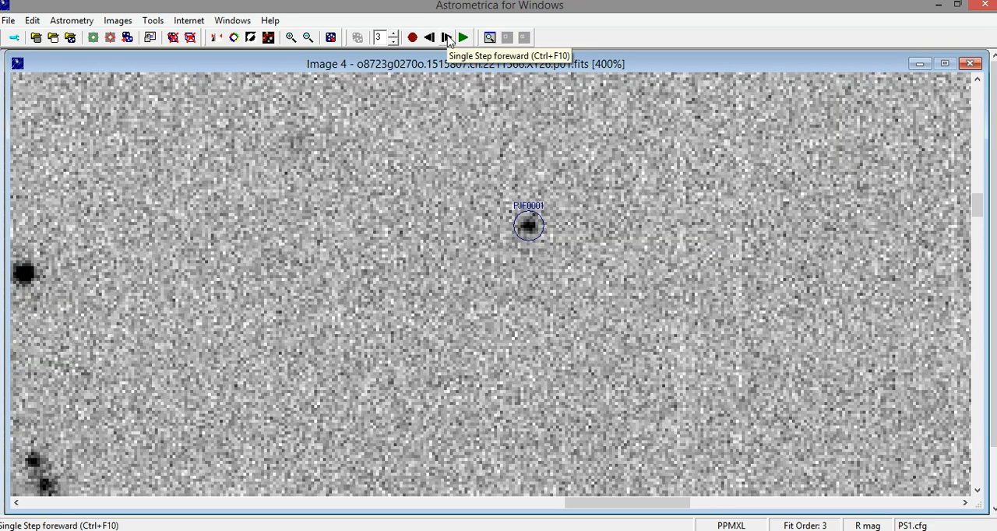
click(447, 39)
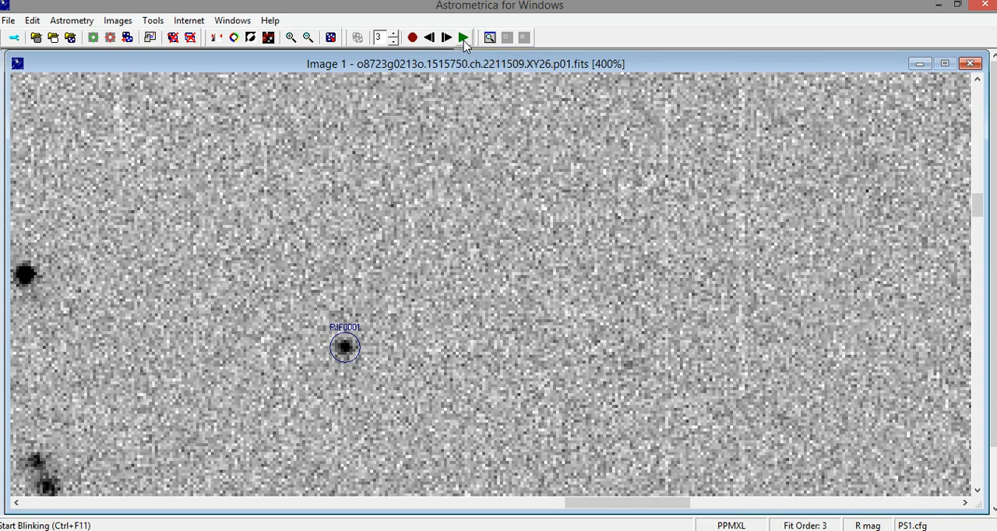
click(463, 39)
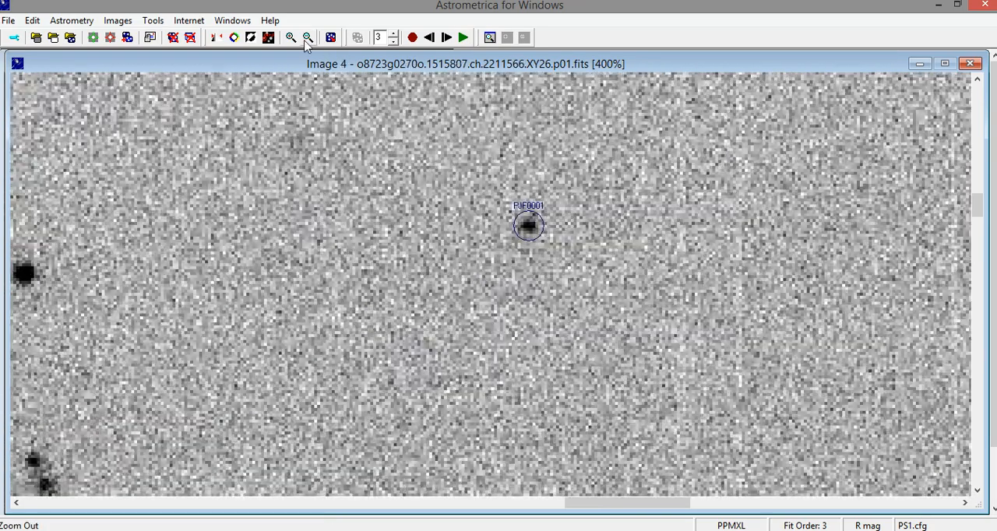
click(307, 39)
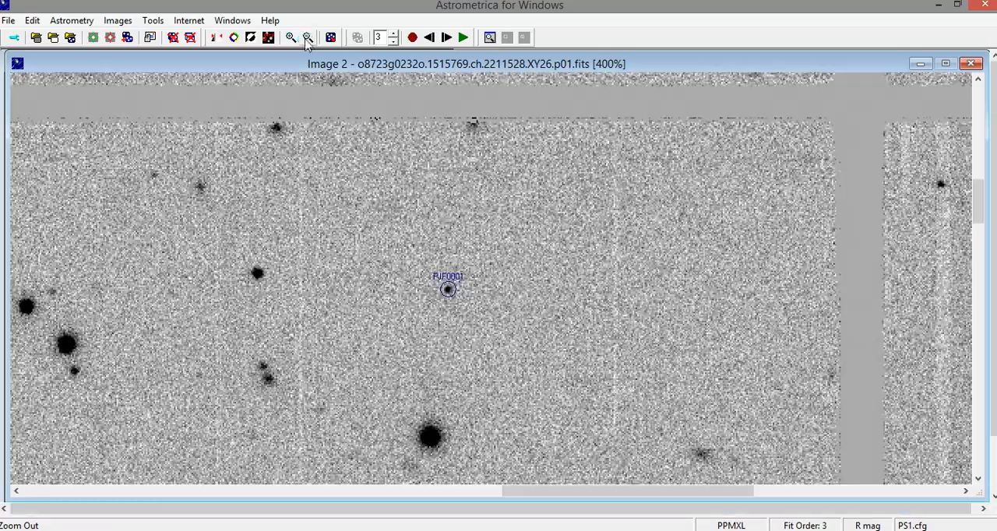
click(308, 38)
click(307, 38)
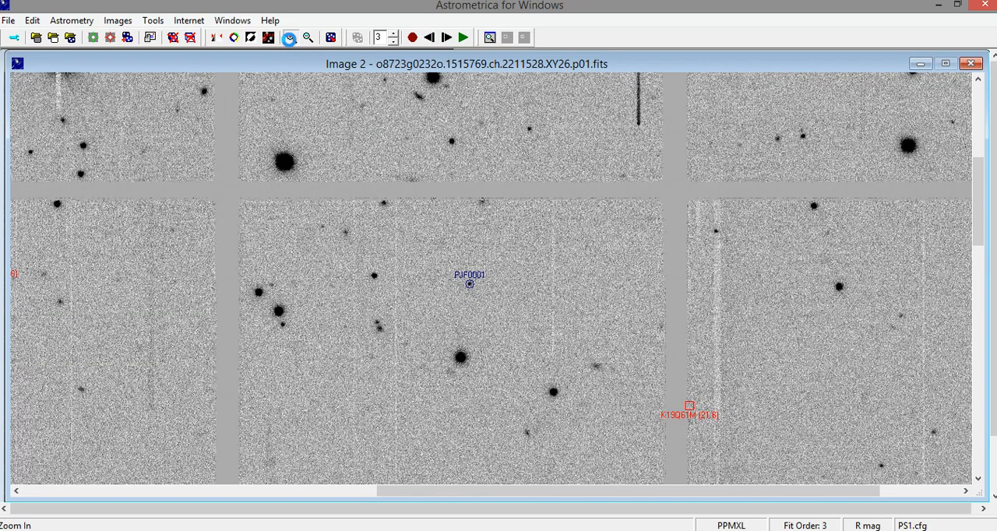
click(288, 39)
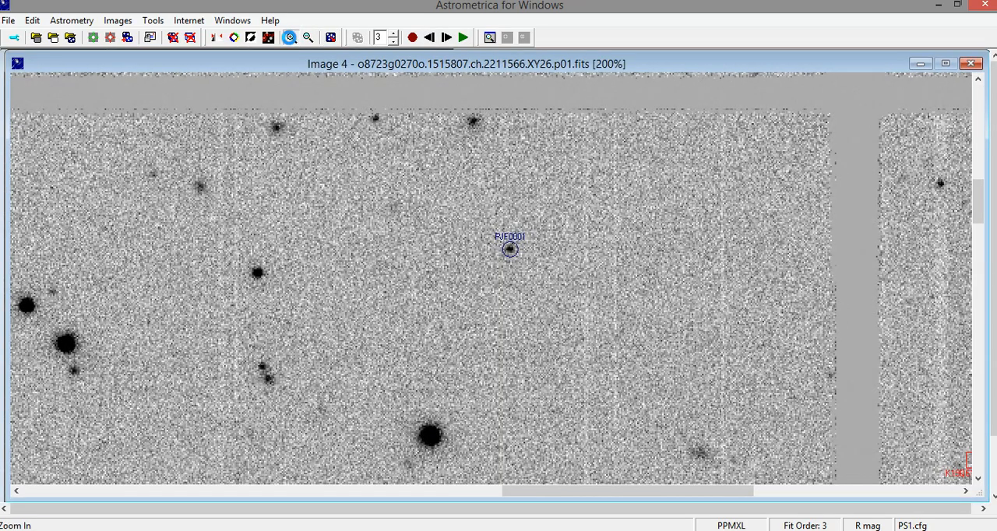
click(290, 39)
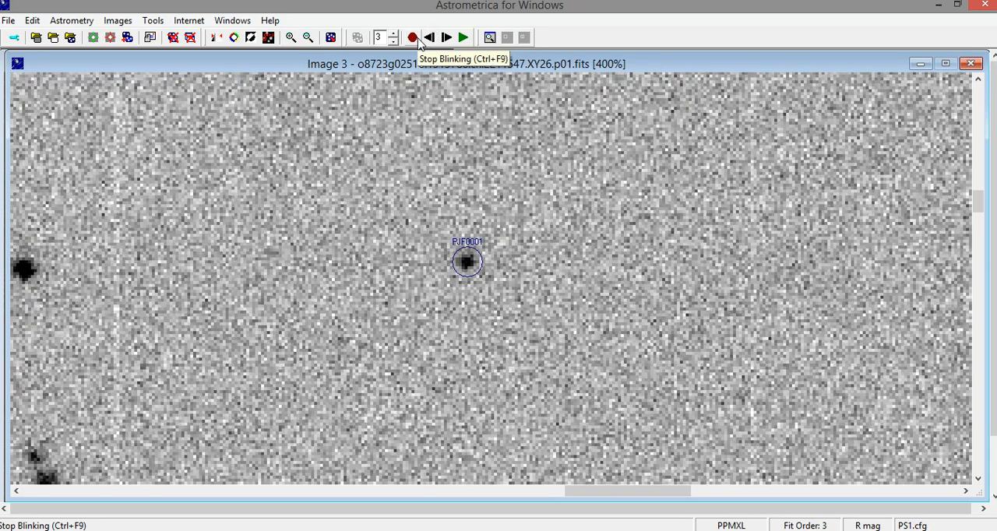
click(413, 38)
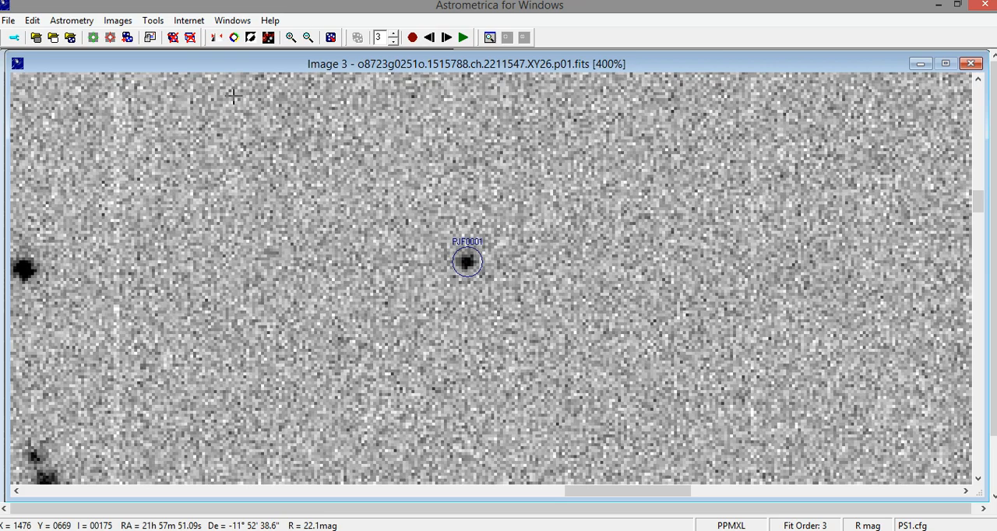
- Open the MPC report for sending and copy its full text from the COD line to the end line
click(151, 38)
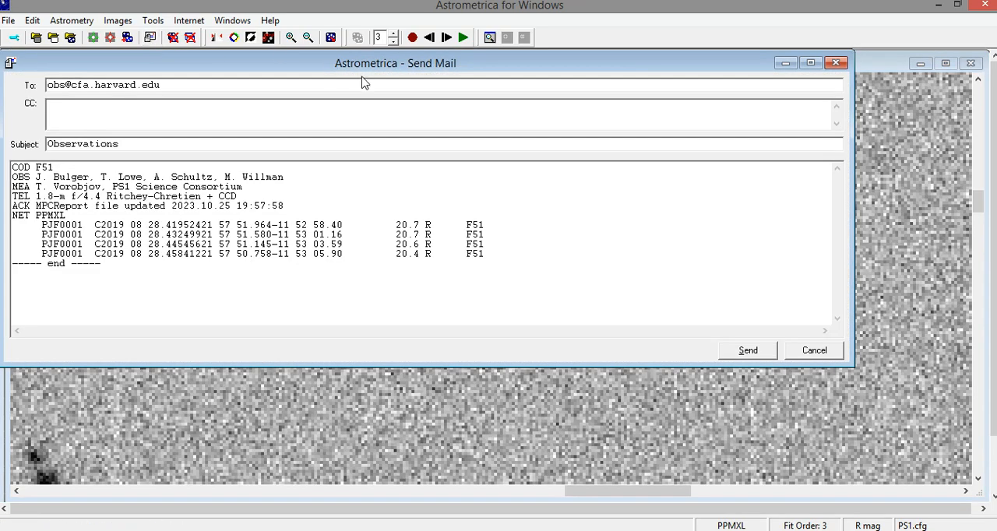
drag(363, 83, 487, 103)
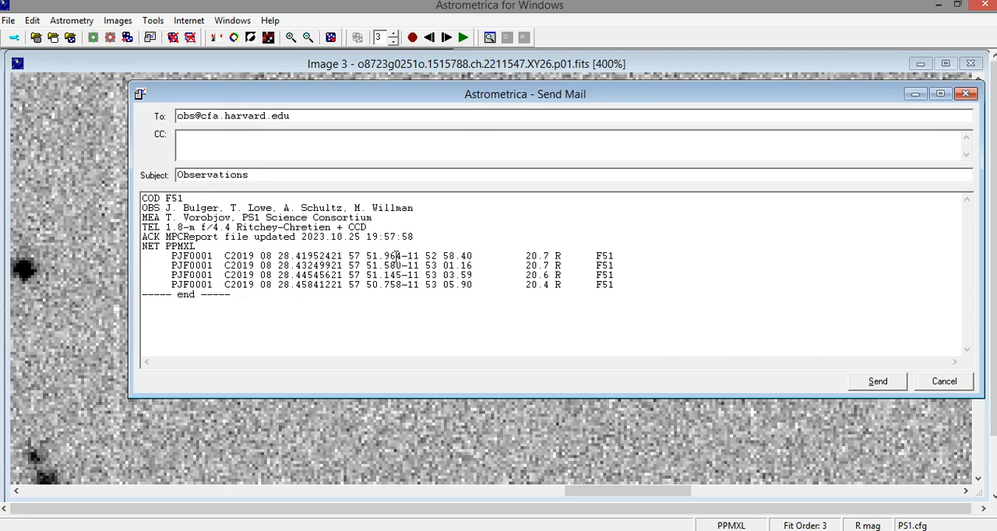
click(260, 305)
drag(260, 305, 129, 197)
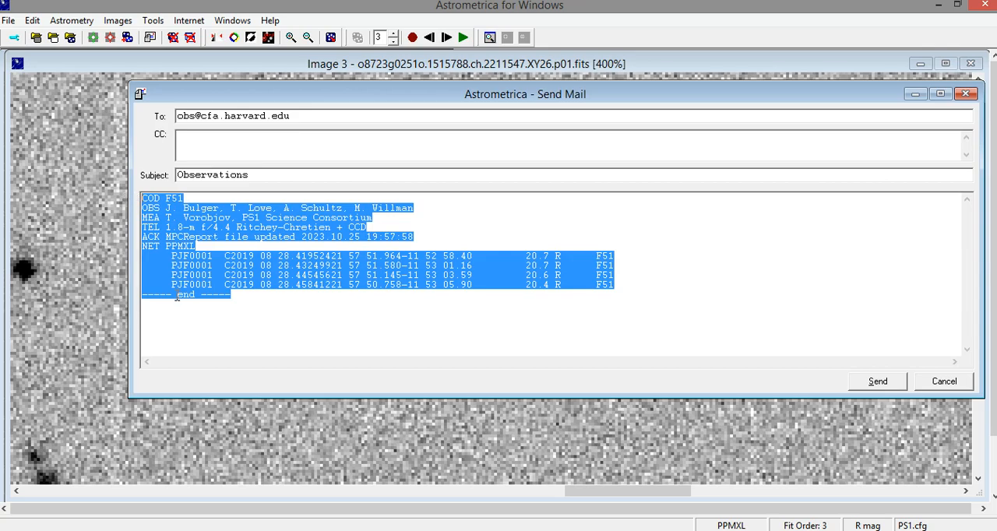
right_click(215, 284)
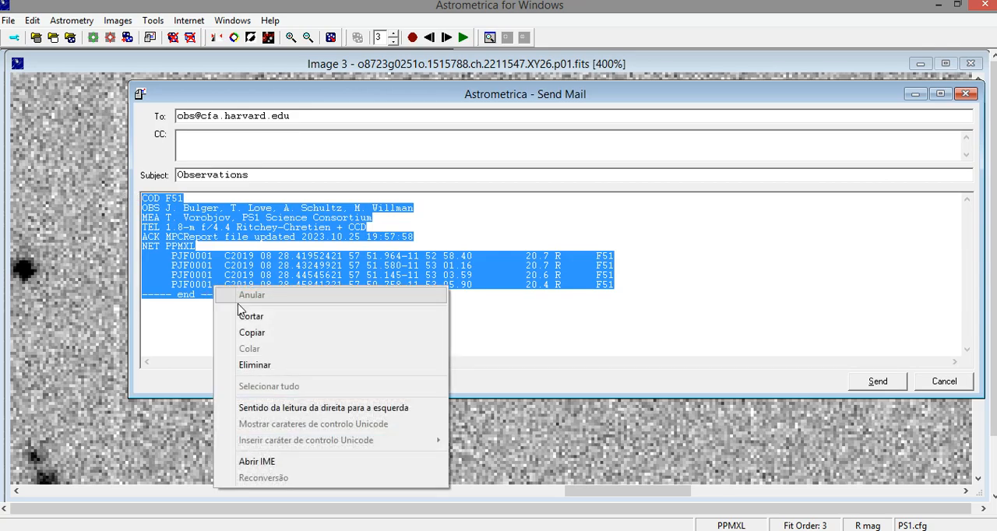
click(272, 340)
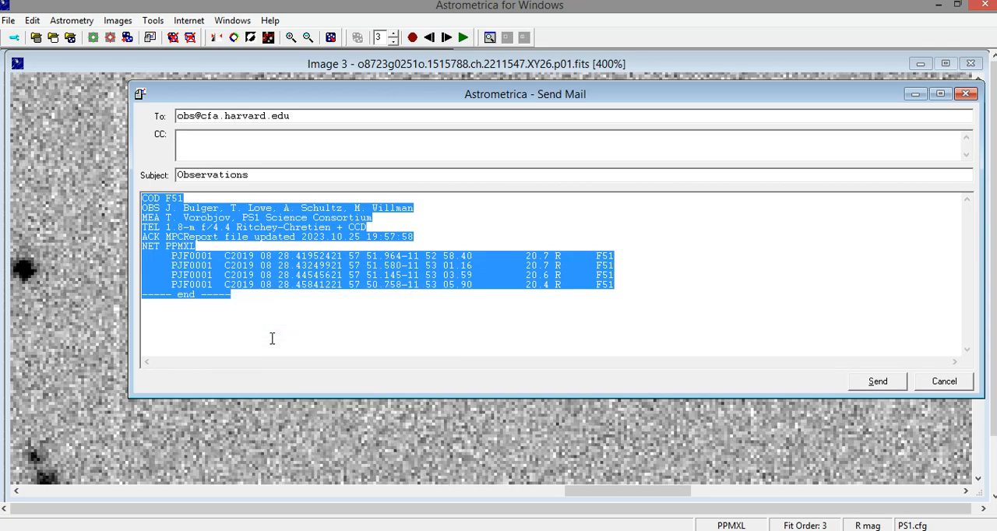
- Examine the PJF0001 observation lines in the report and reselect the entire report text
click(173, 257)
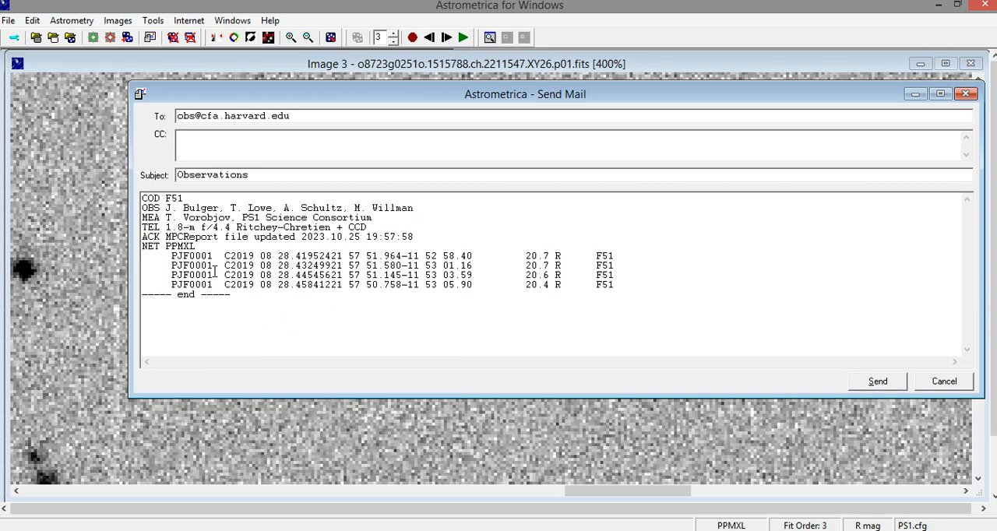
double_click(196, 265)
click(237, 257)
drag(340, 309, 87, 201)
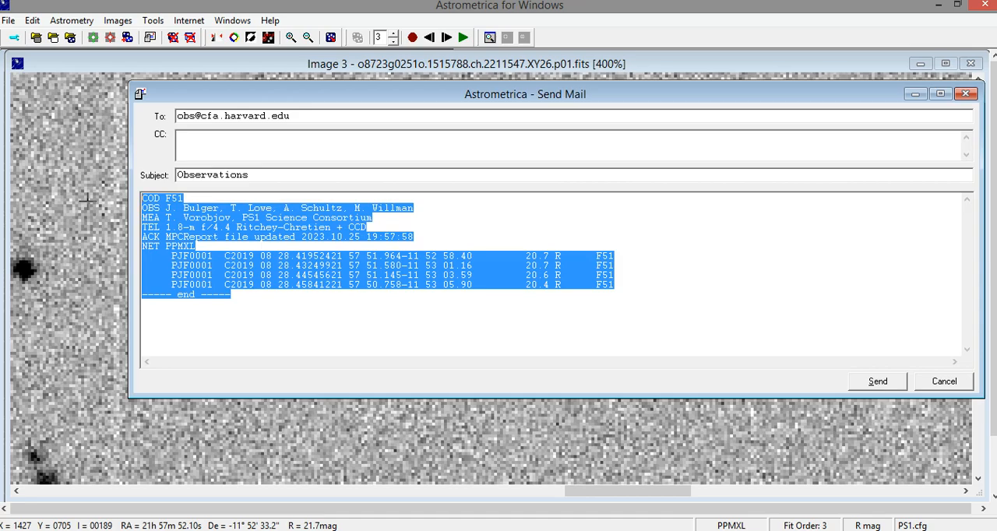